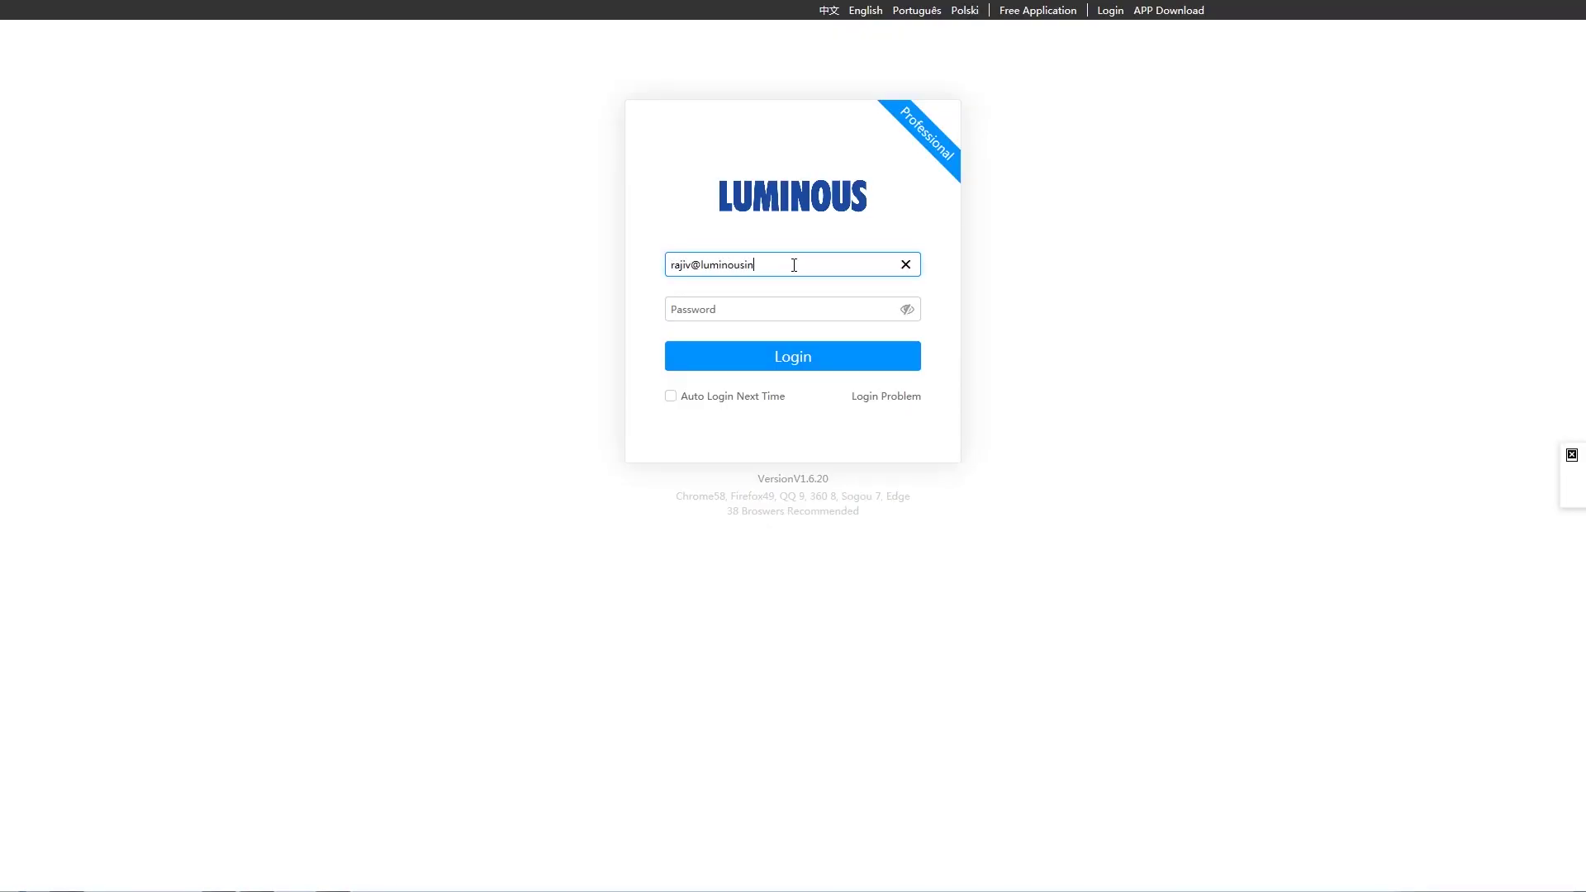
- Log in to the portal and reach the empty Plant Center overview with its menu showing Build Plant
click(793, 357)
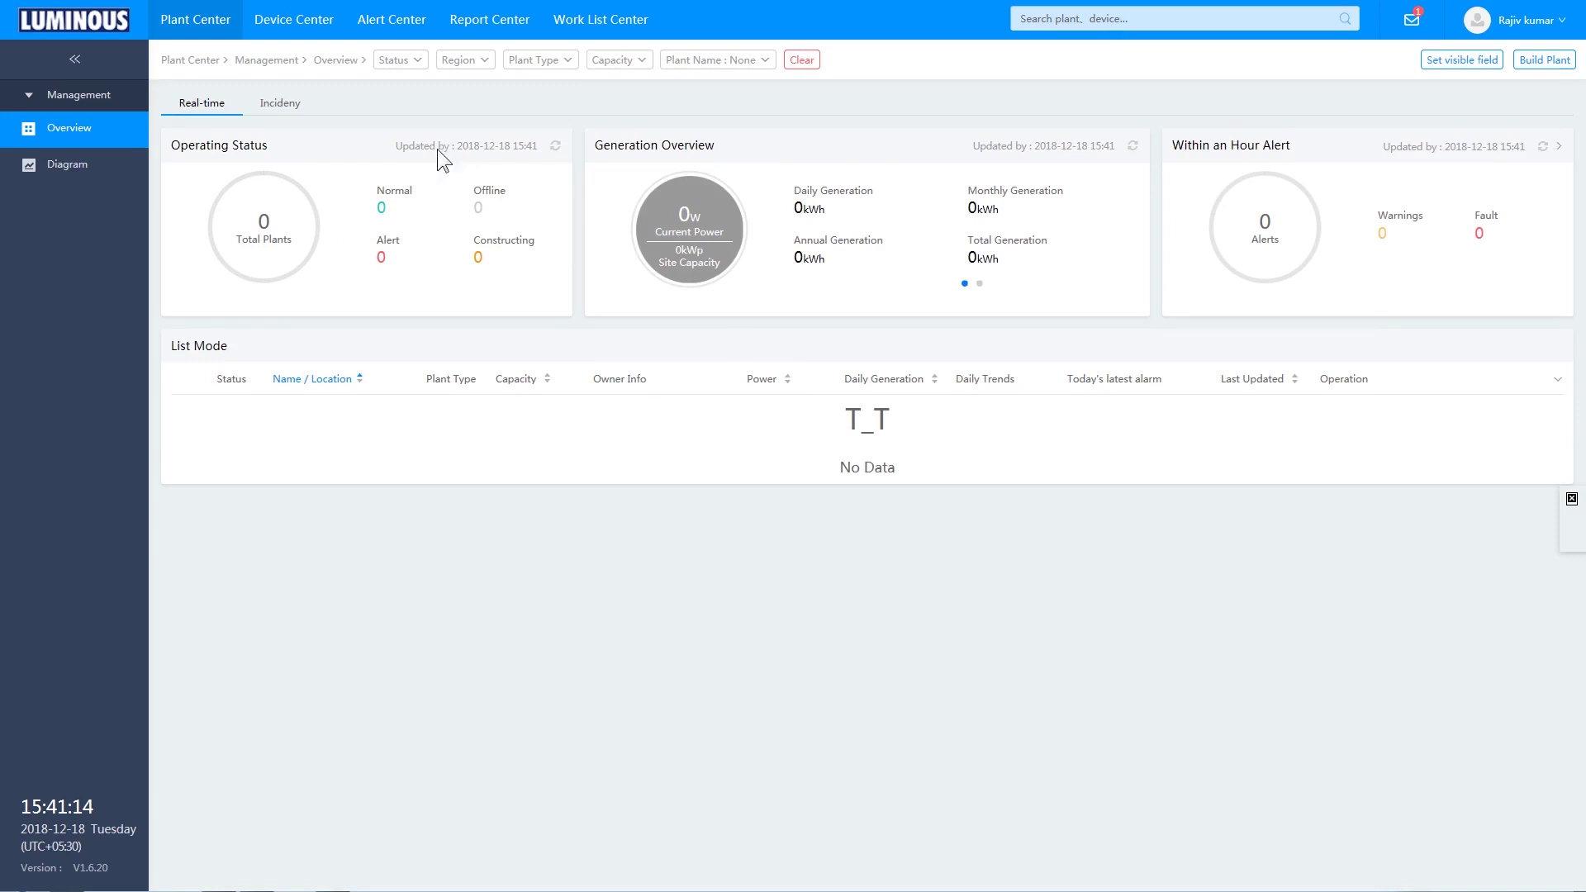
mouse_move(213, 29)
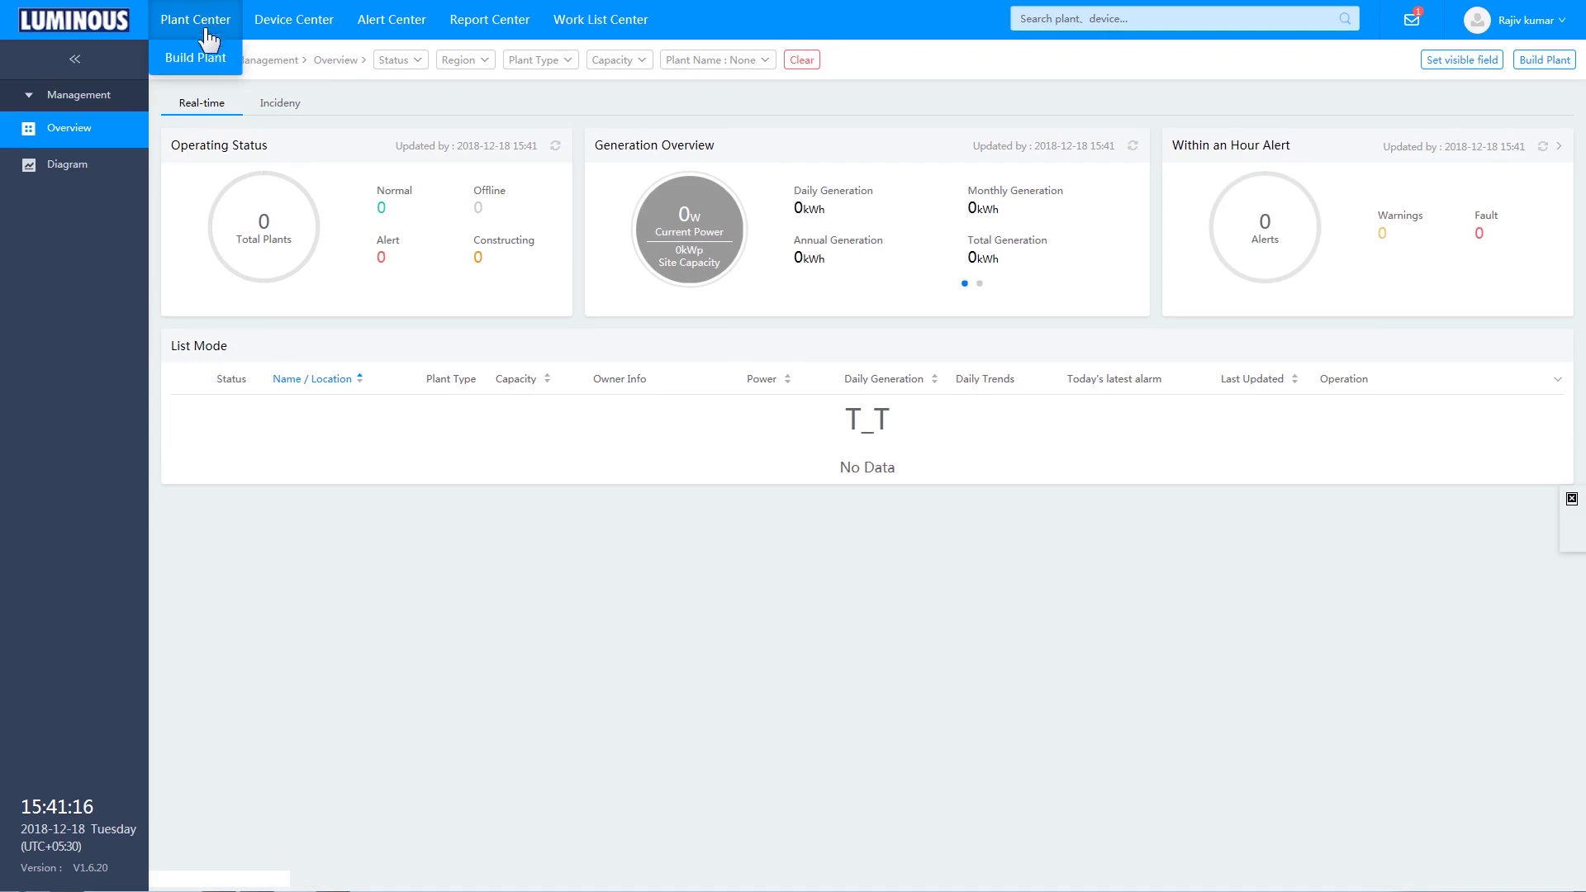
- Start a new plant with capacity 10.40 kWp, 21° dip angle and INR benchmark price 8
click(201, 59)
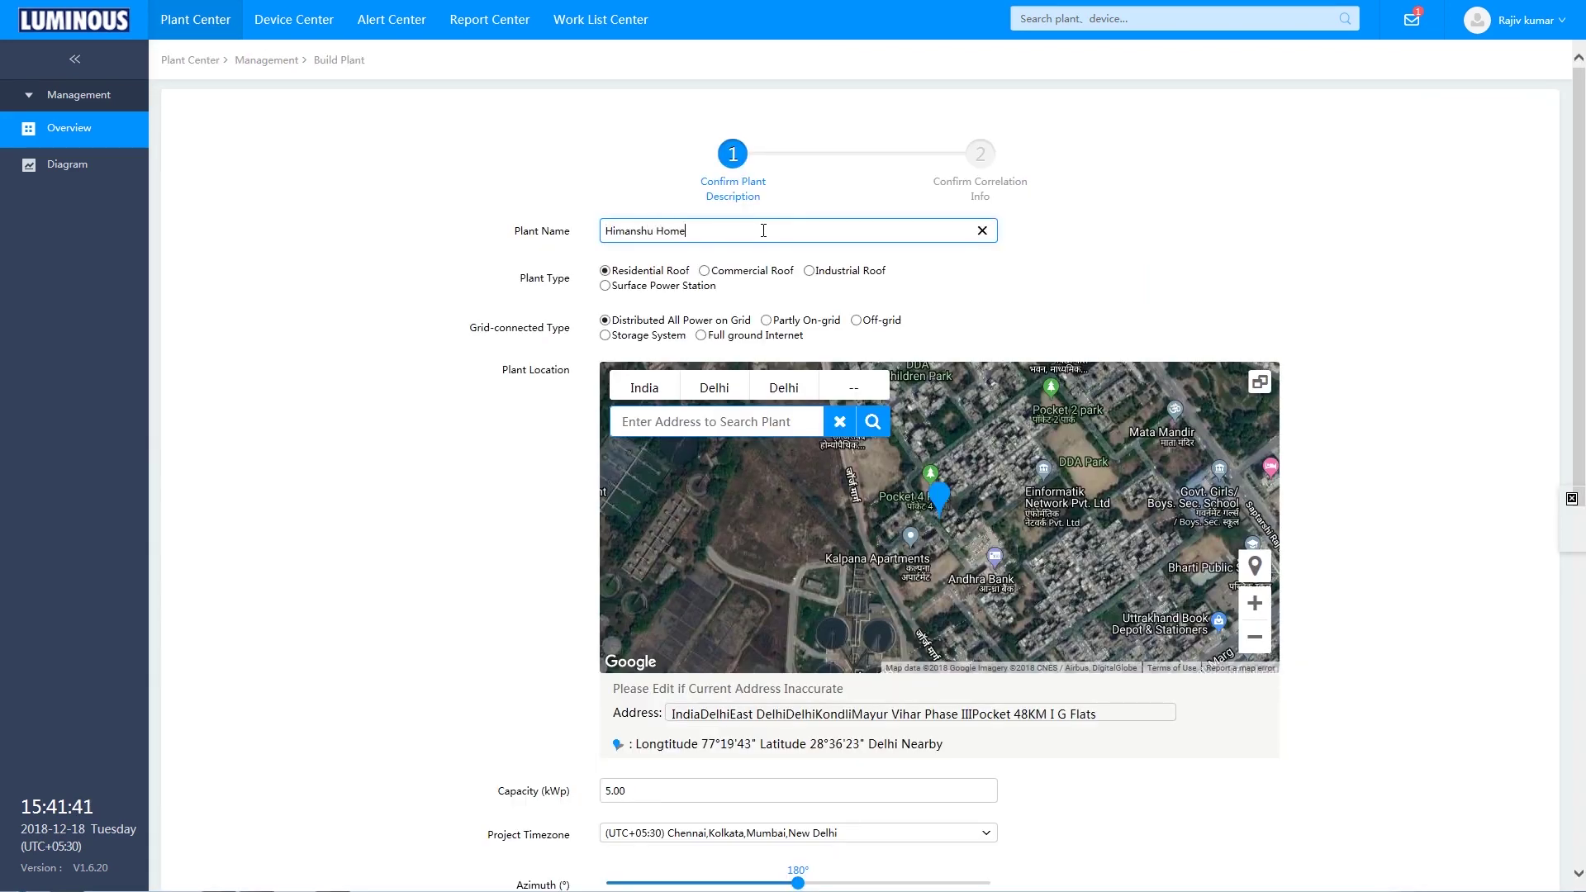
scroll(637, 784, down, 8)
scroll(798, 495, up, 1)
triple_click(628, 201)
text(10.40)
drag(606, 341, 698, 340)
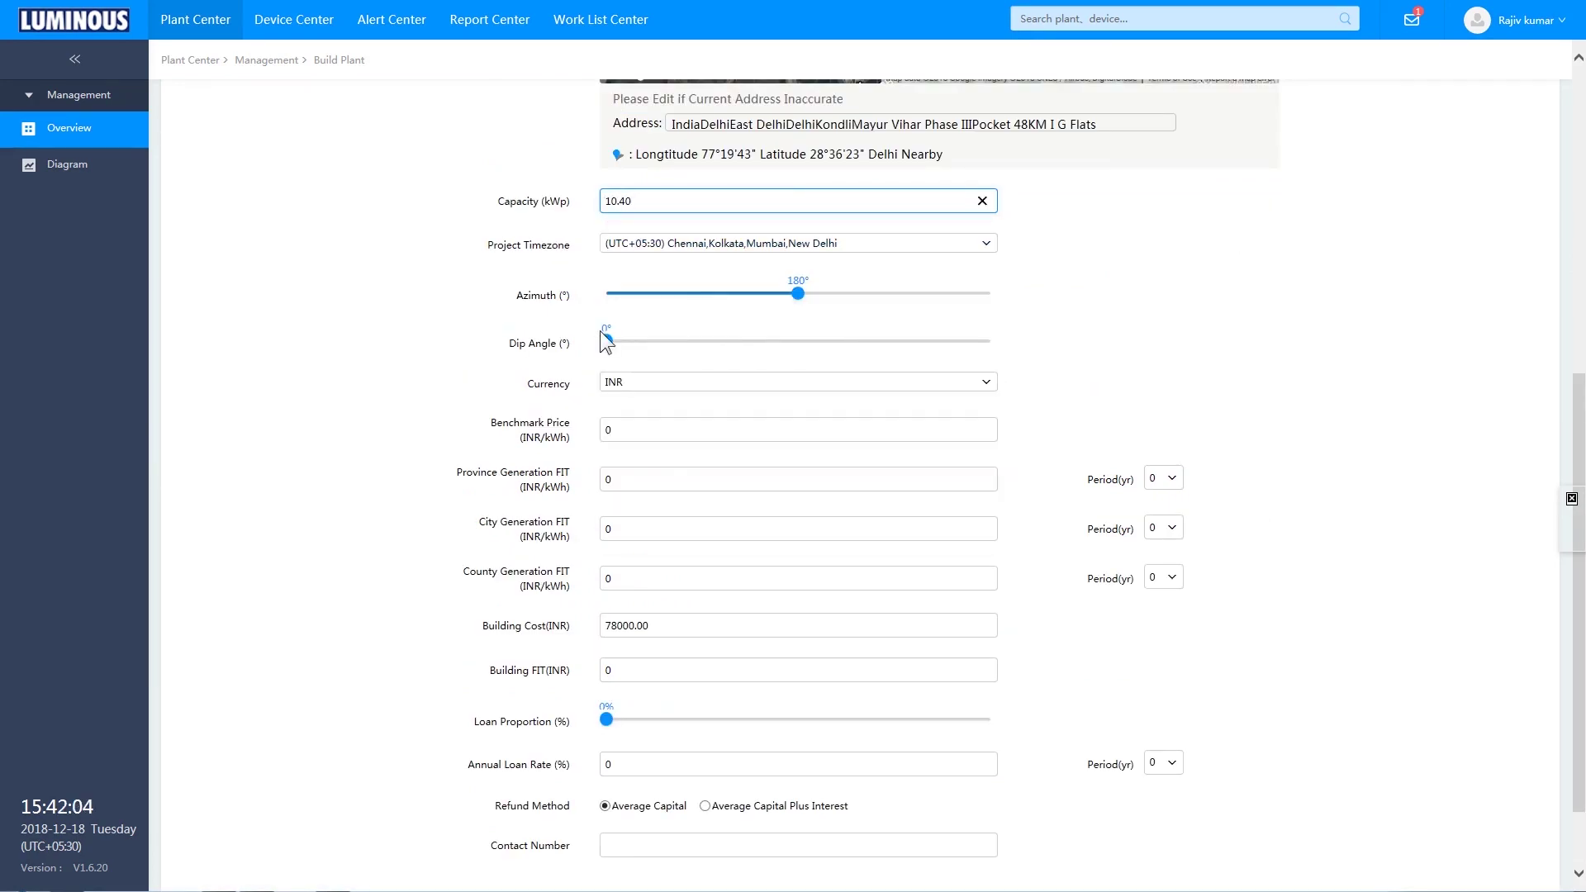
click(658, 388)
click(611, 430)
text(8)
- Enter the contact phone number, complete the plant, and choose to add a device
scroll(776, 749, down, 1)
click(775, 749)
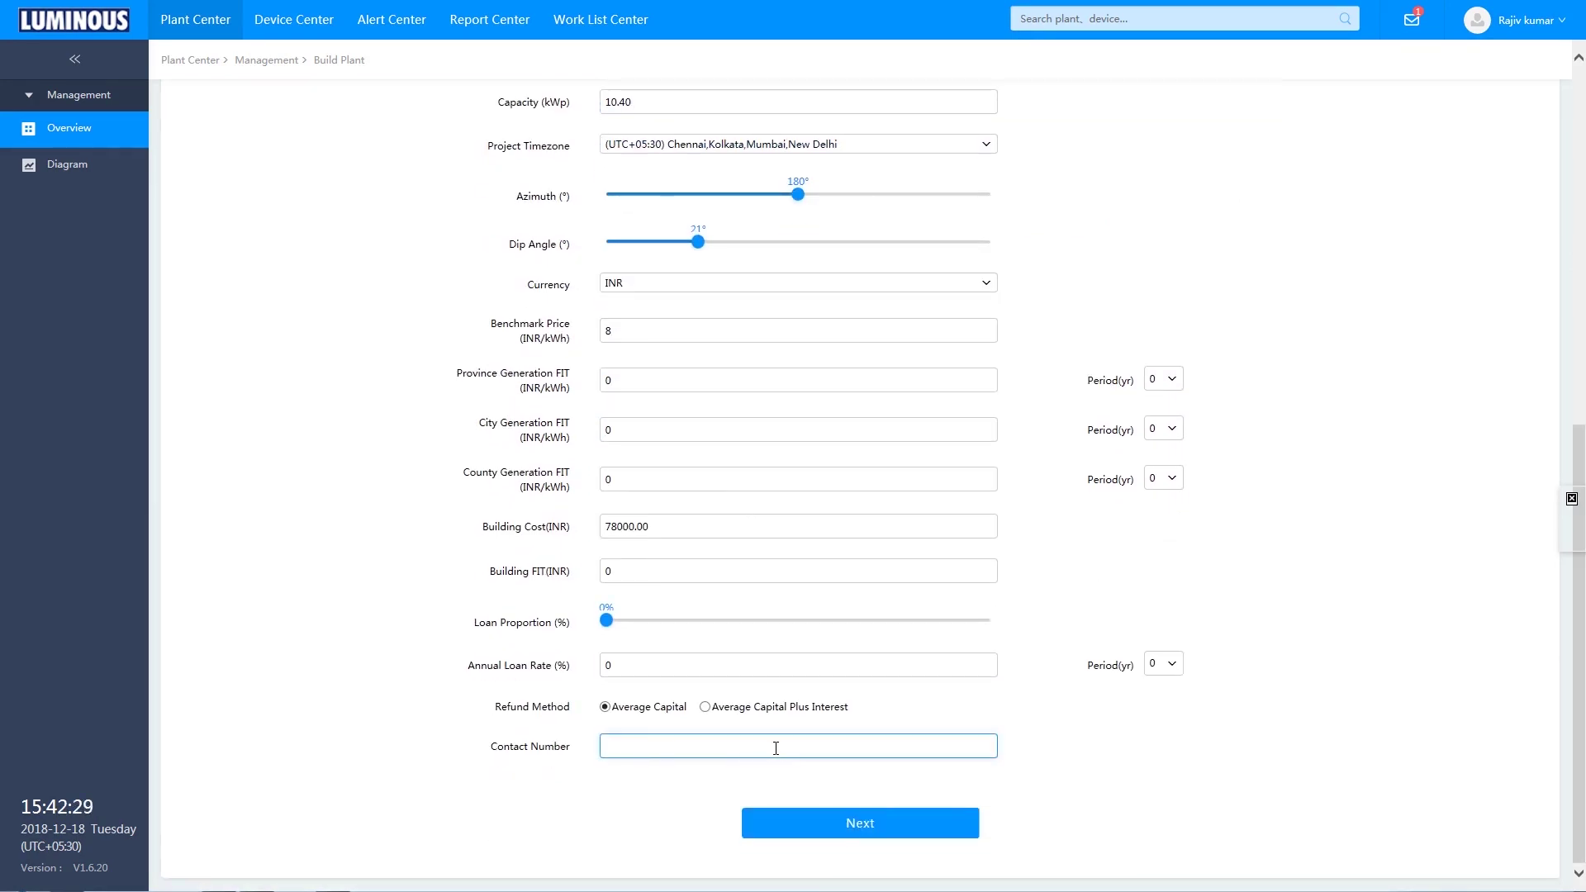
click(860, 824)
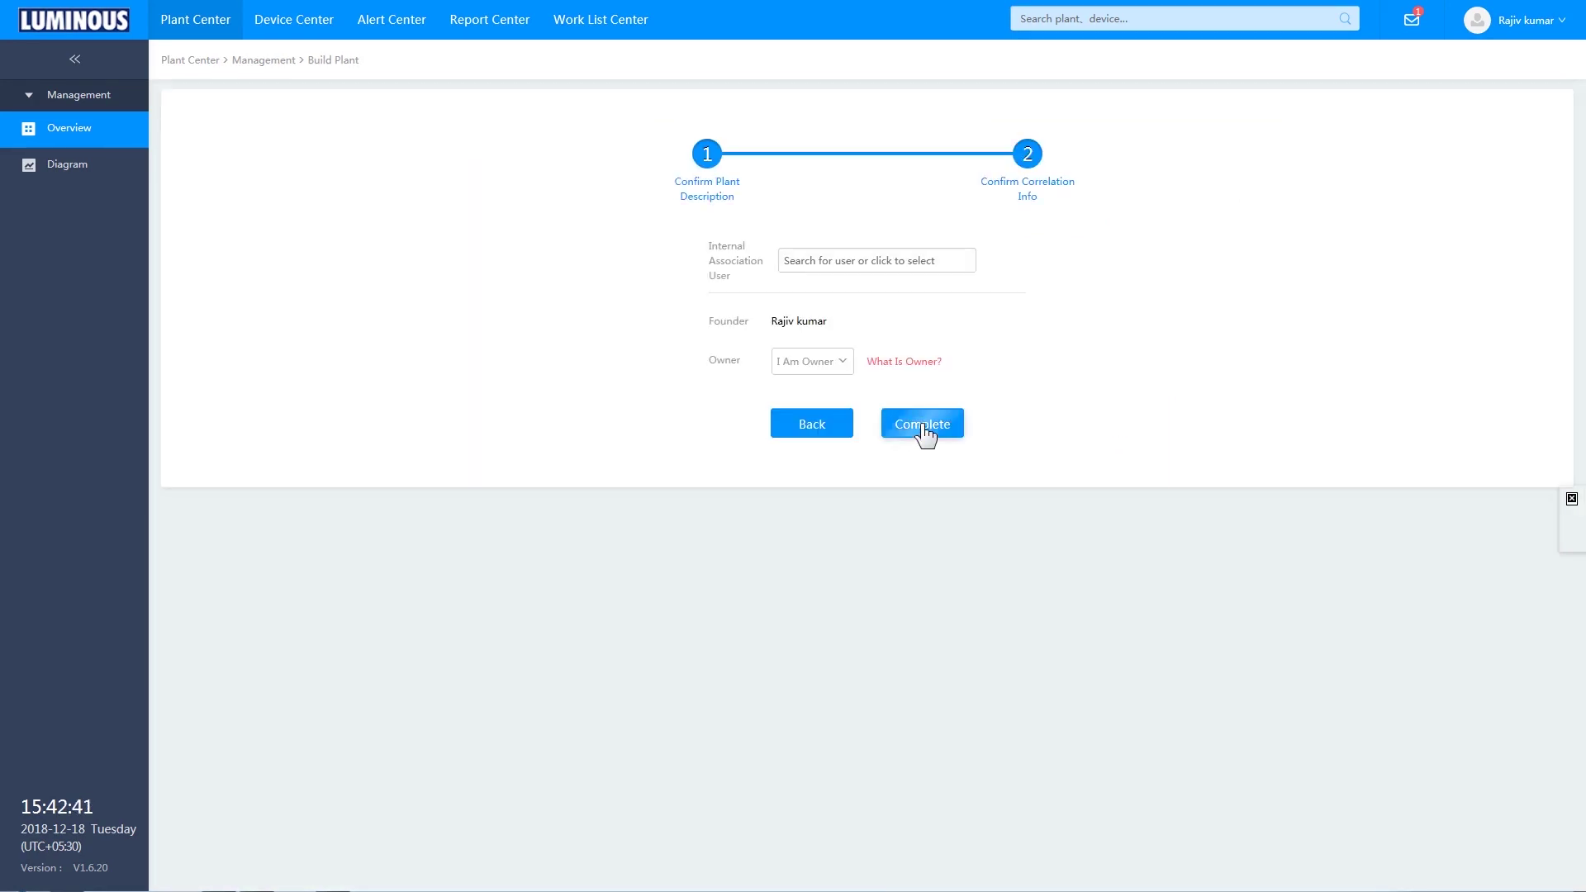
click(927, 426)
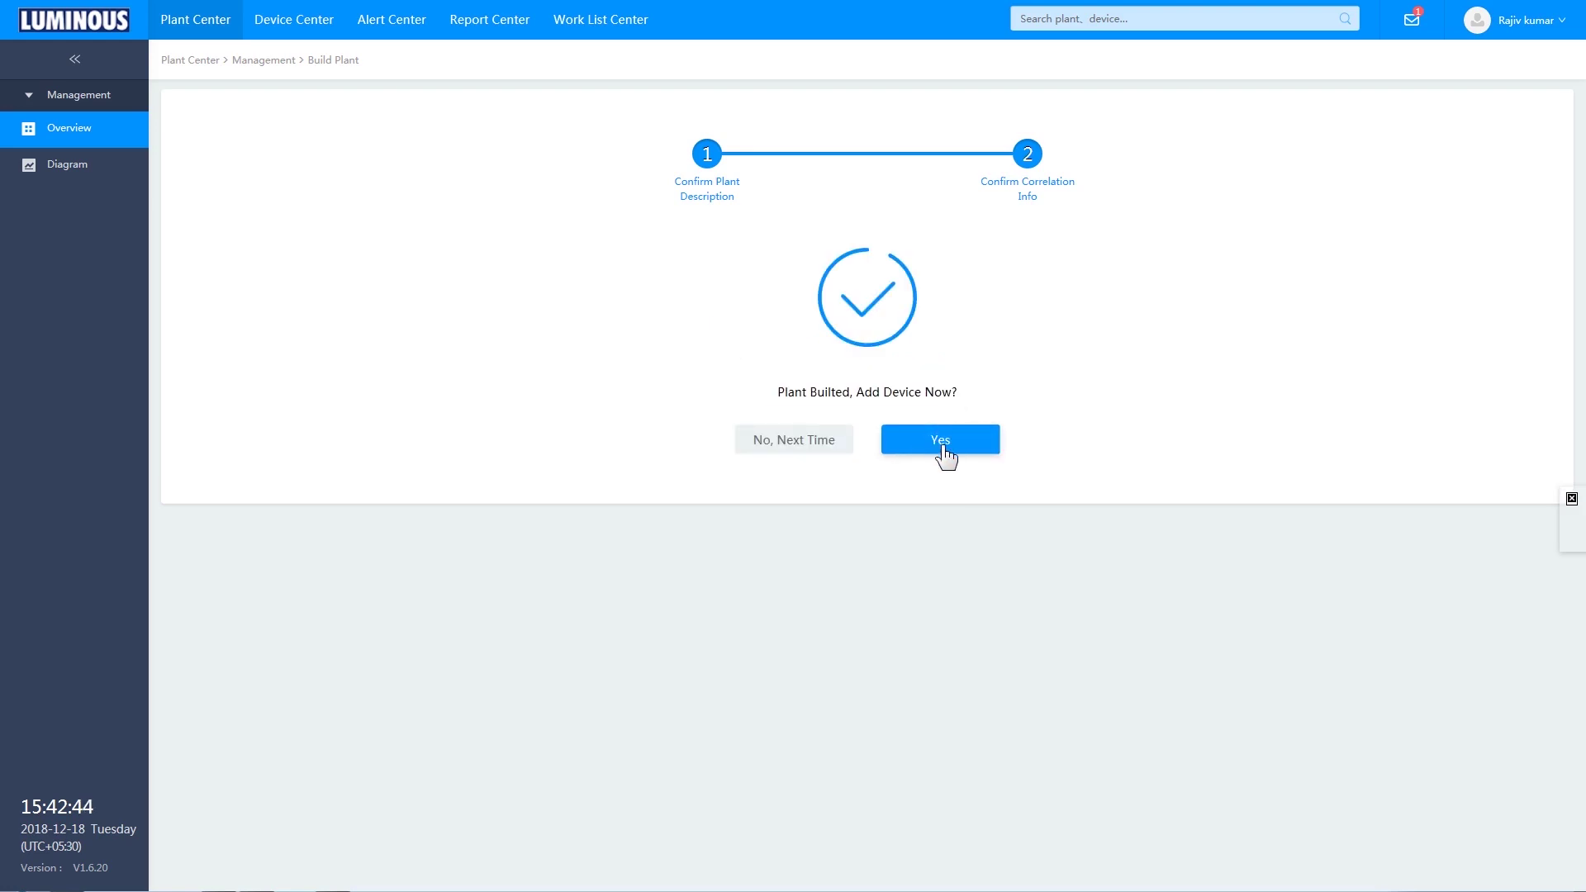
click(942, 446)
click(936, 547)
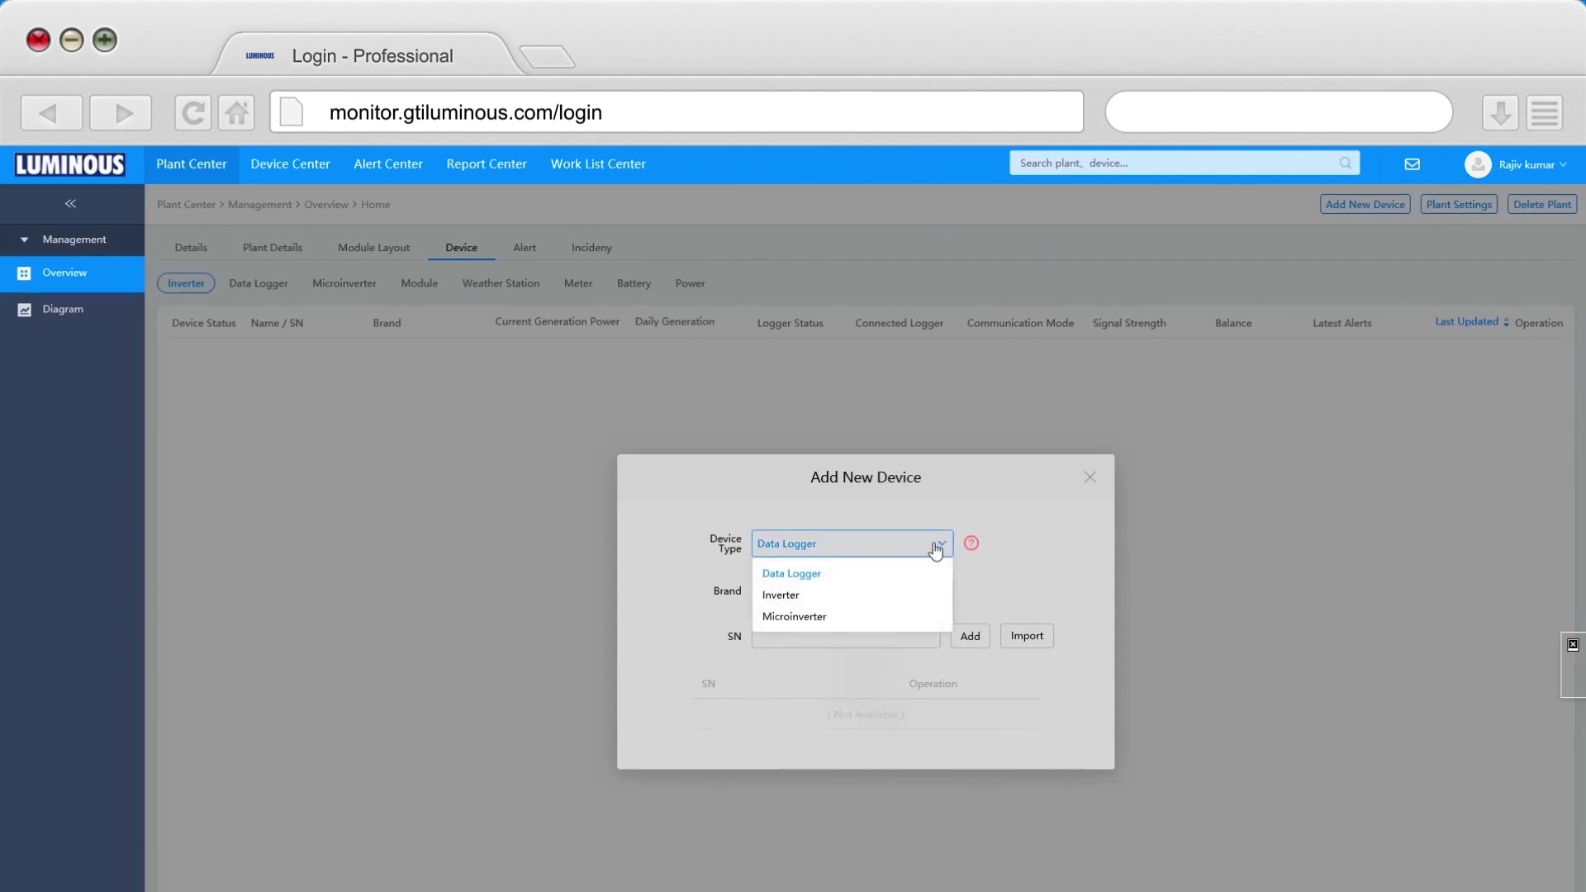
click(818, 575)
click(935, 591)
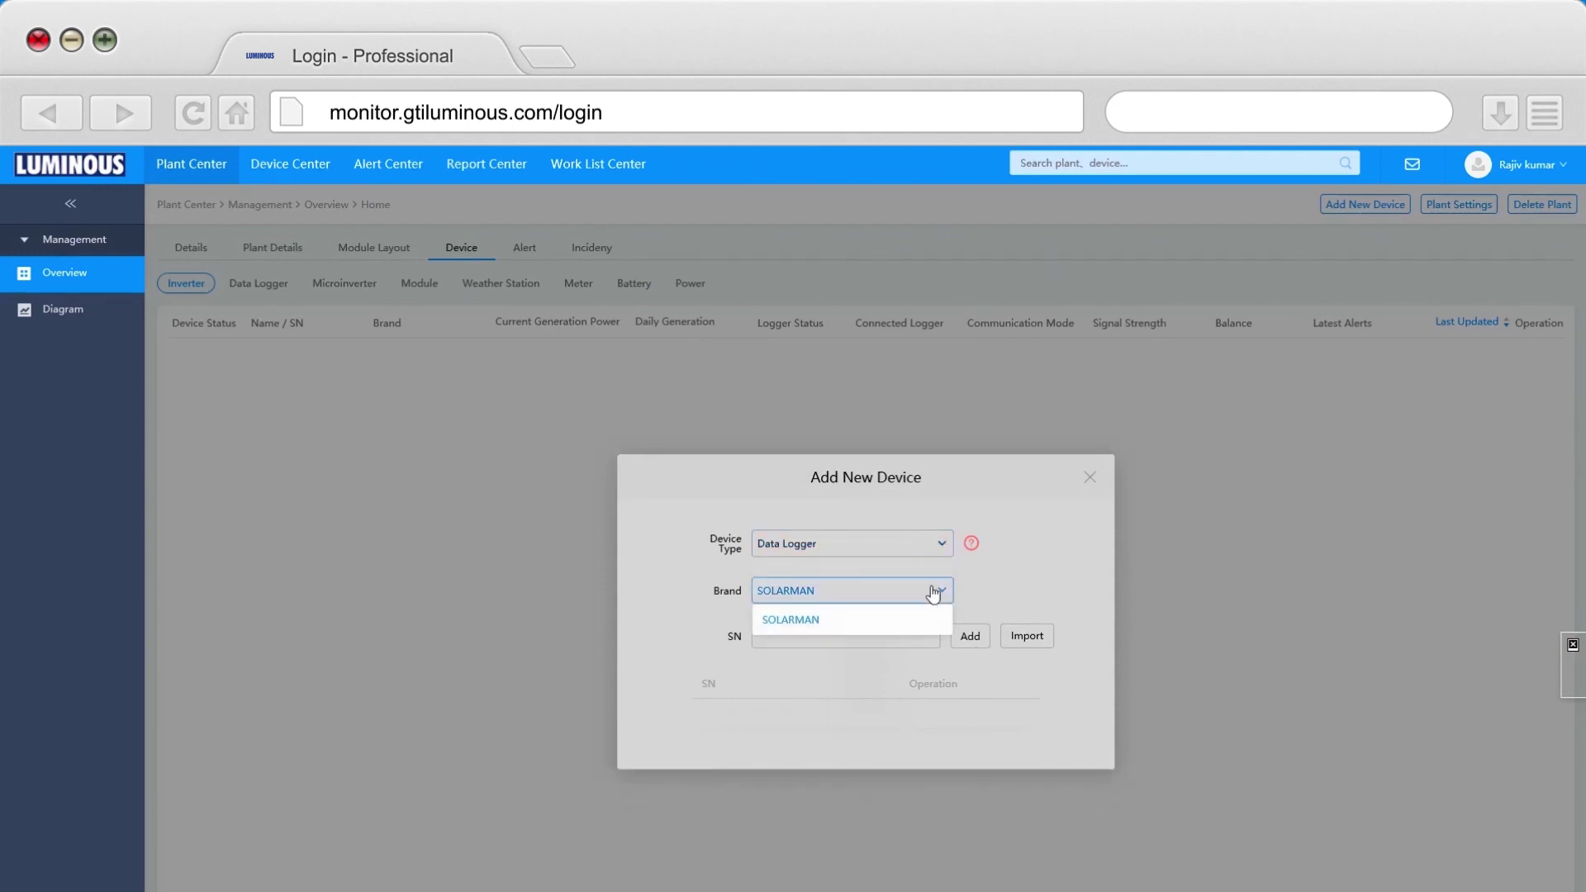
click(795, 656)
click(770, 641)
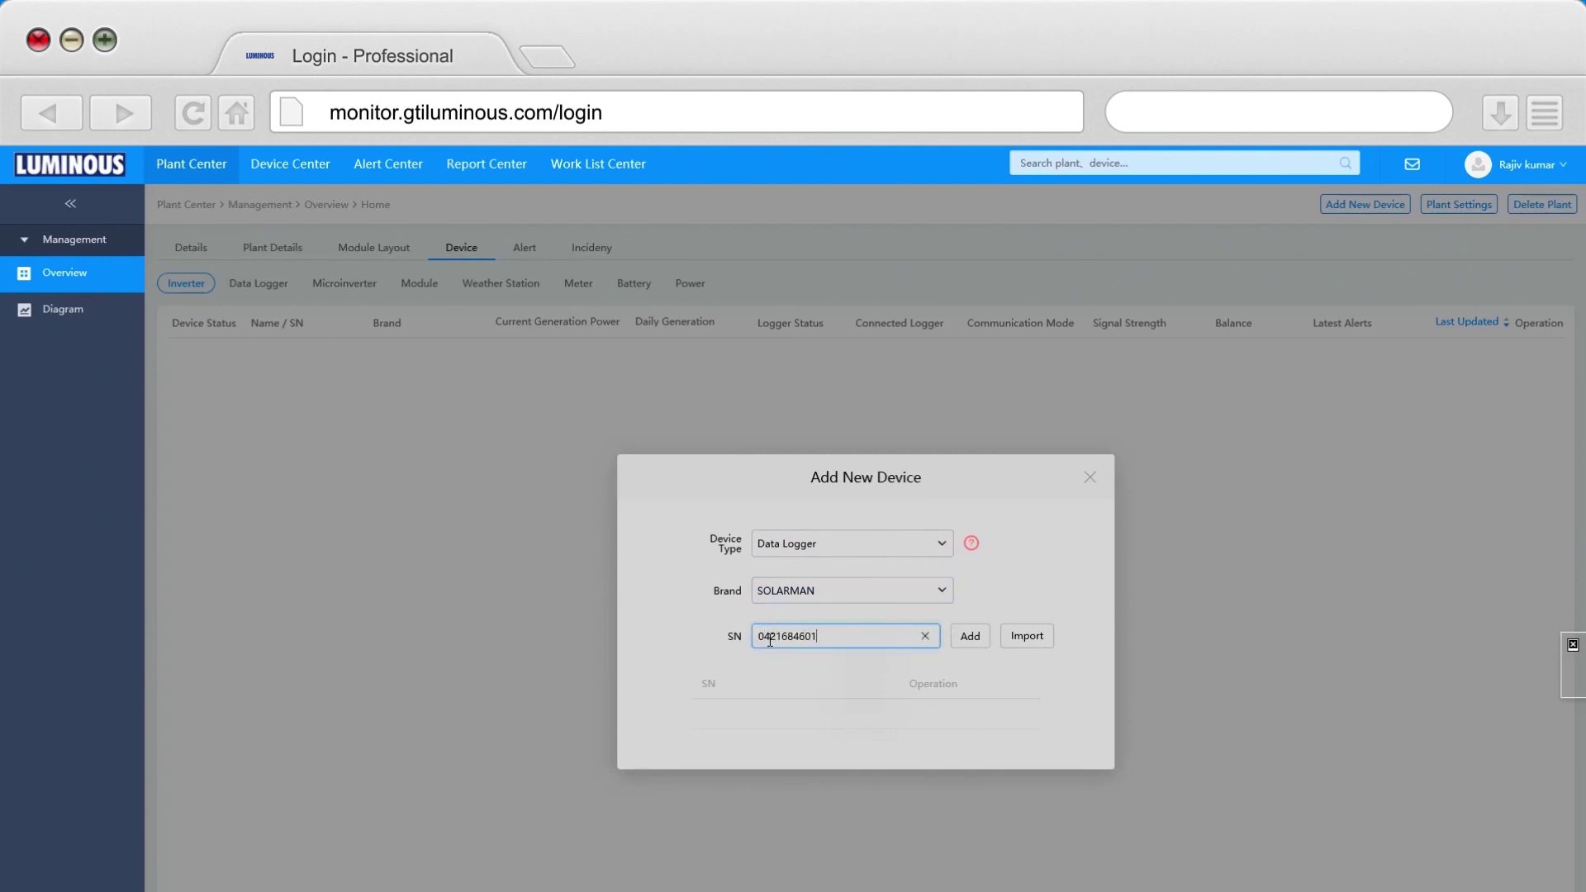
click(972, 638)
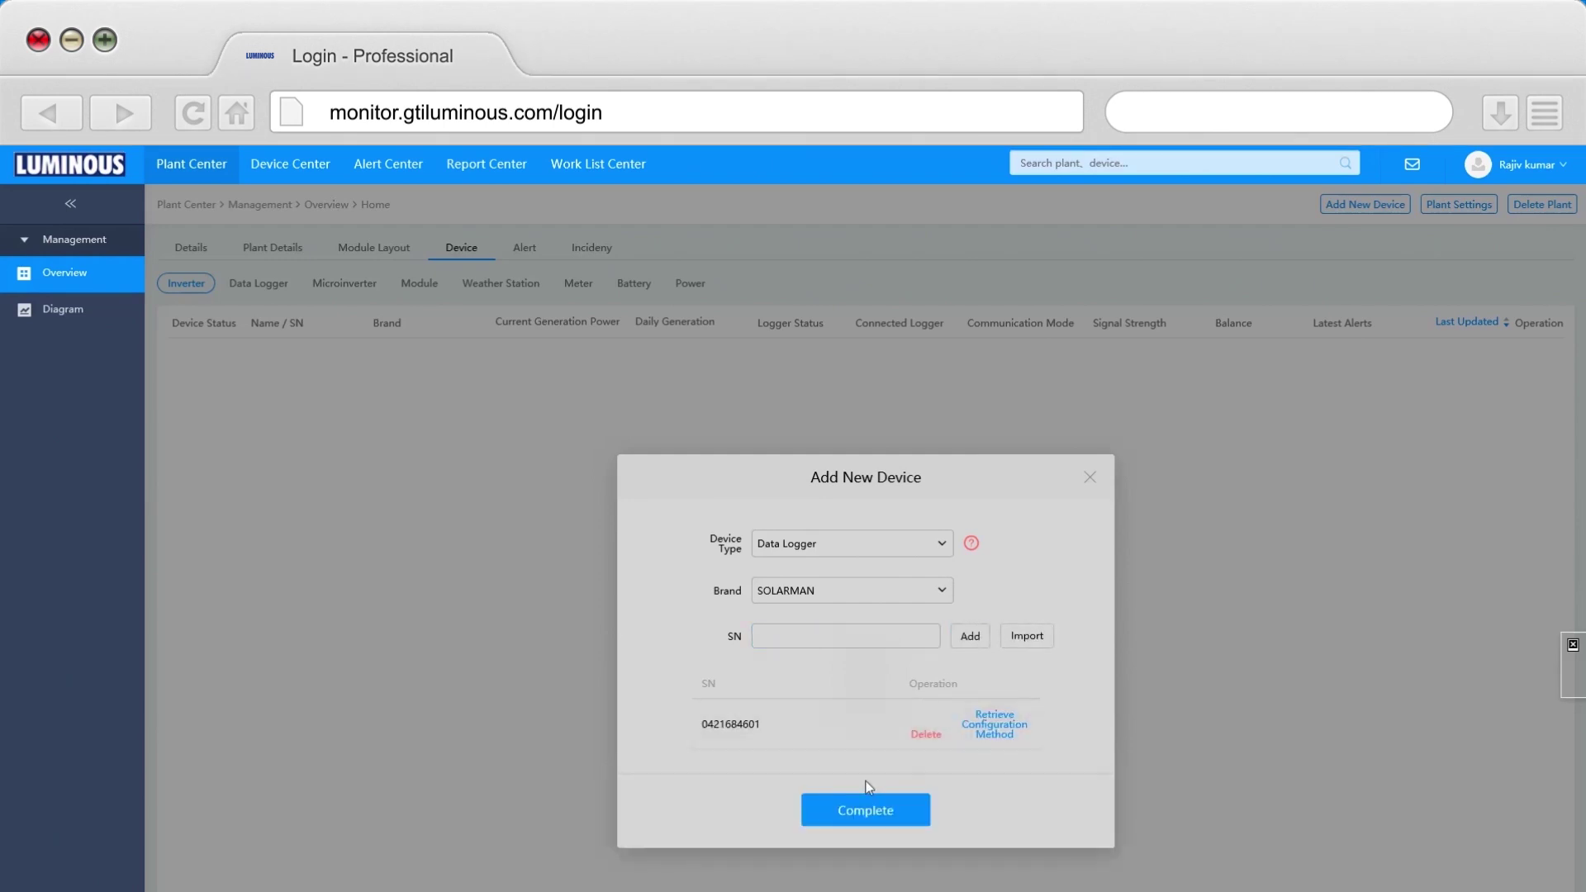
click(865, 813)
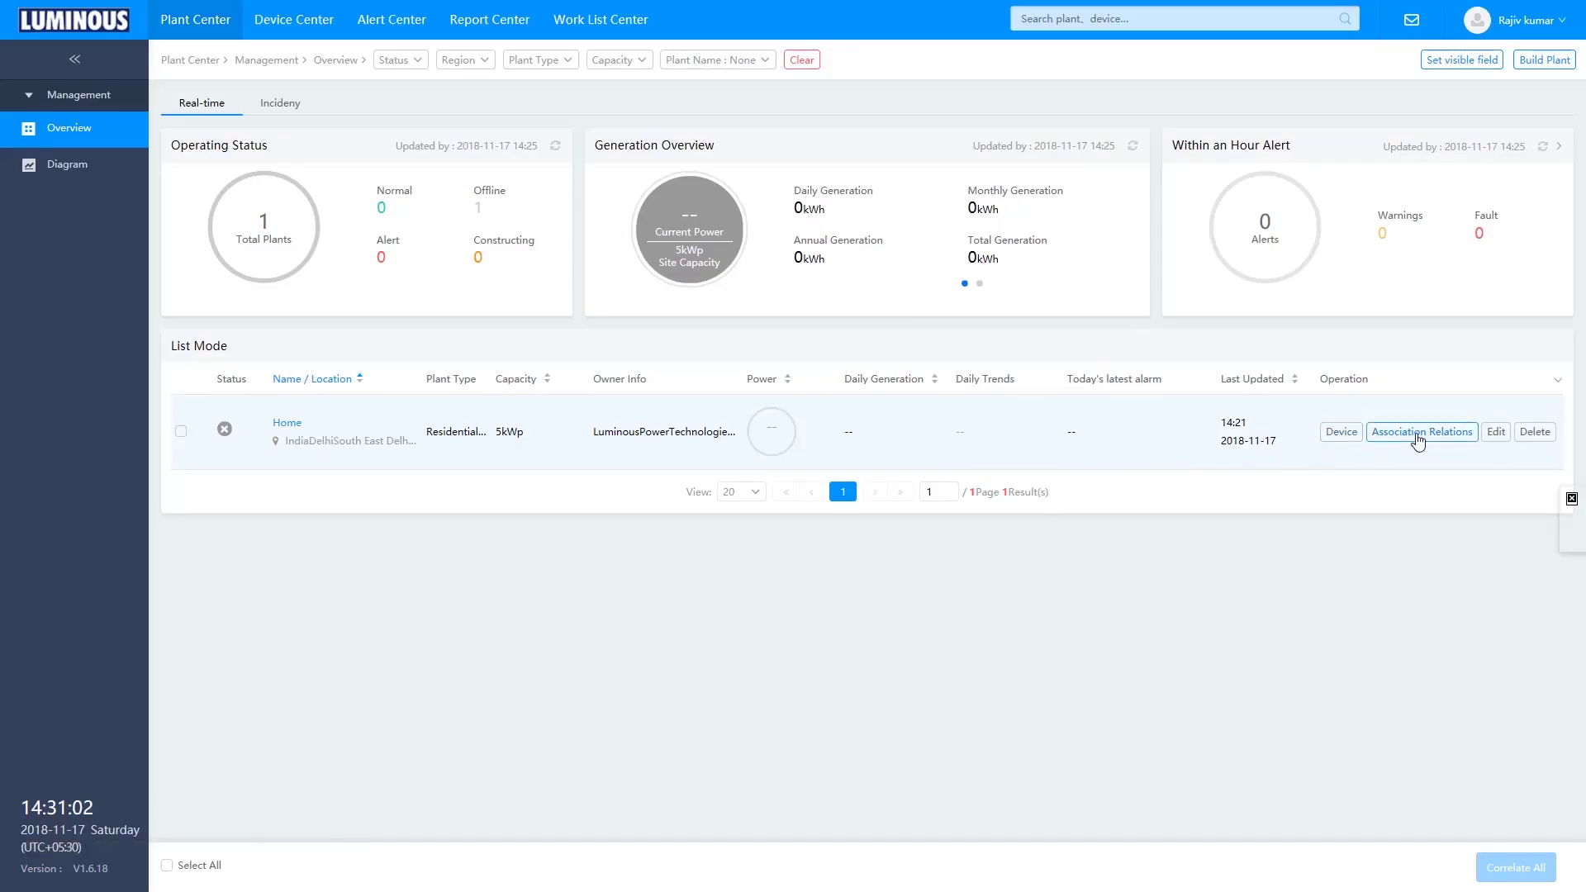
- In Association Relations, create a new PV monitoring ID for the plant owner and confirm
click(1418, 437)
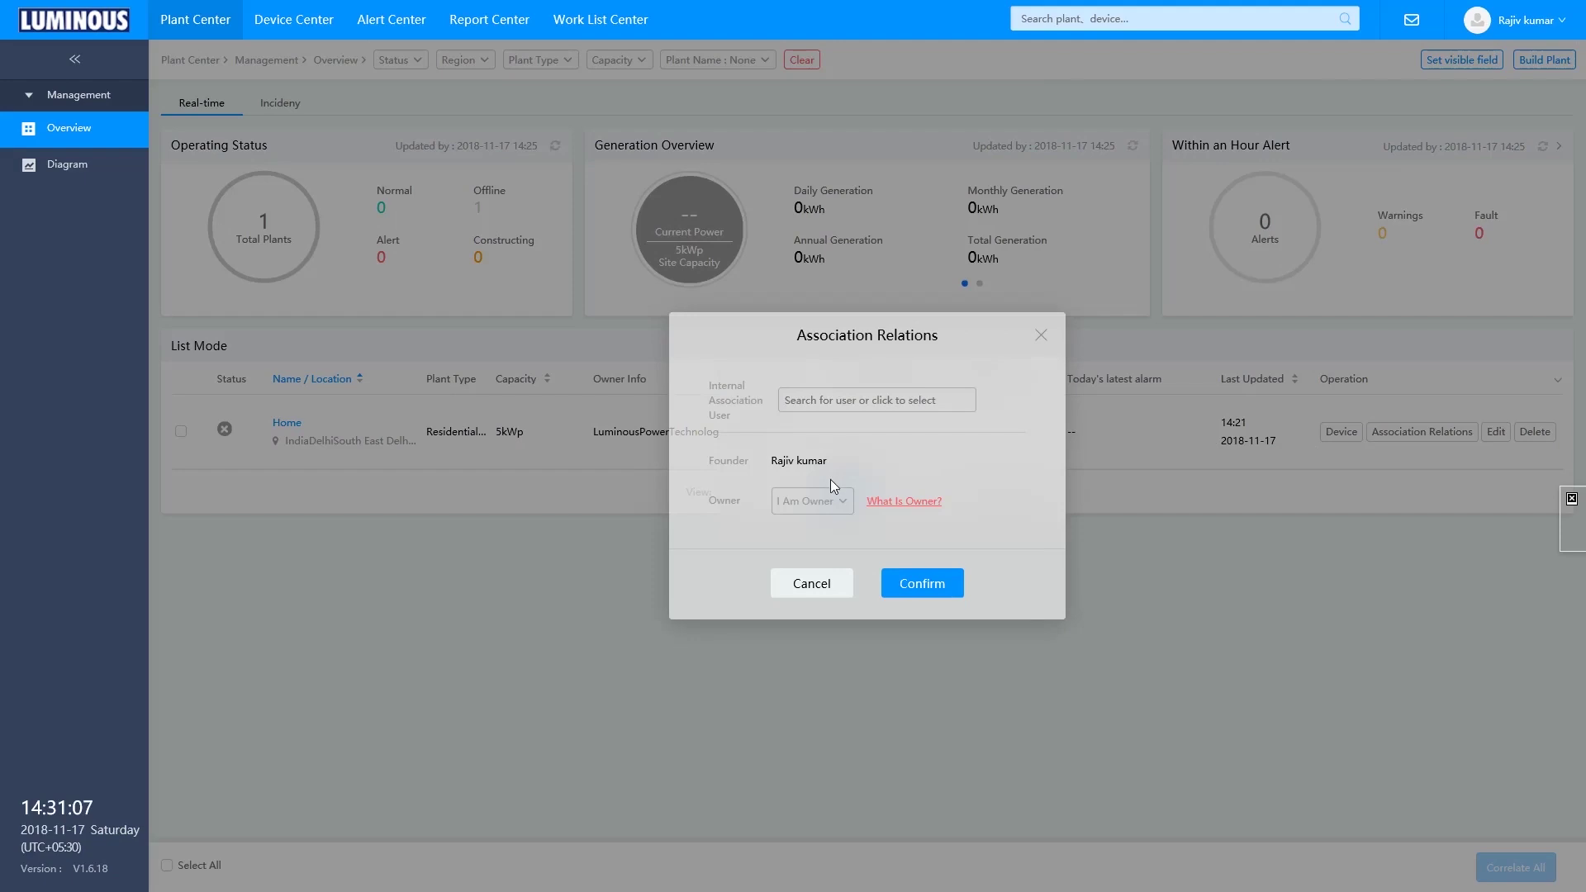
click(831, 501)
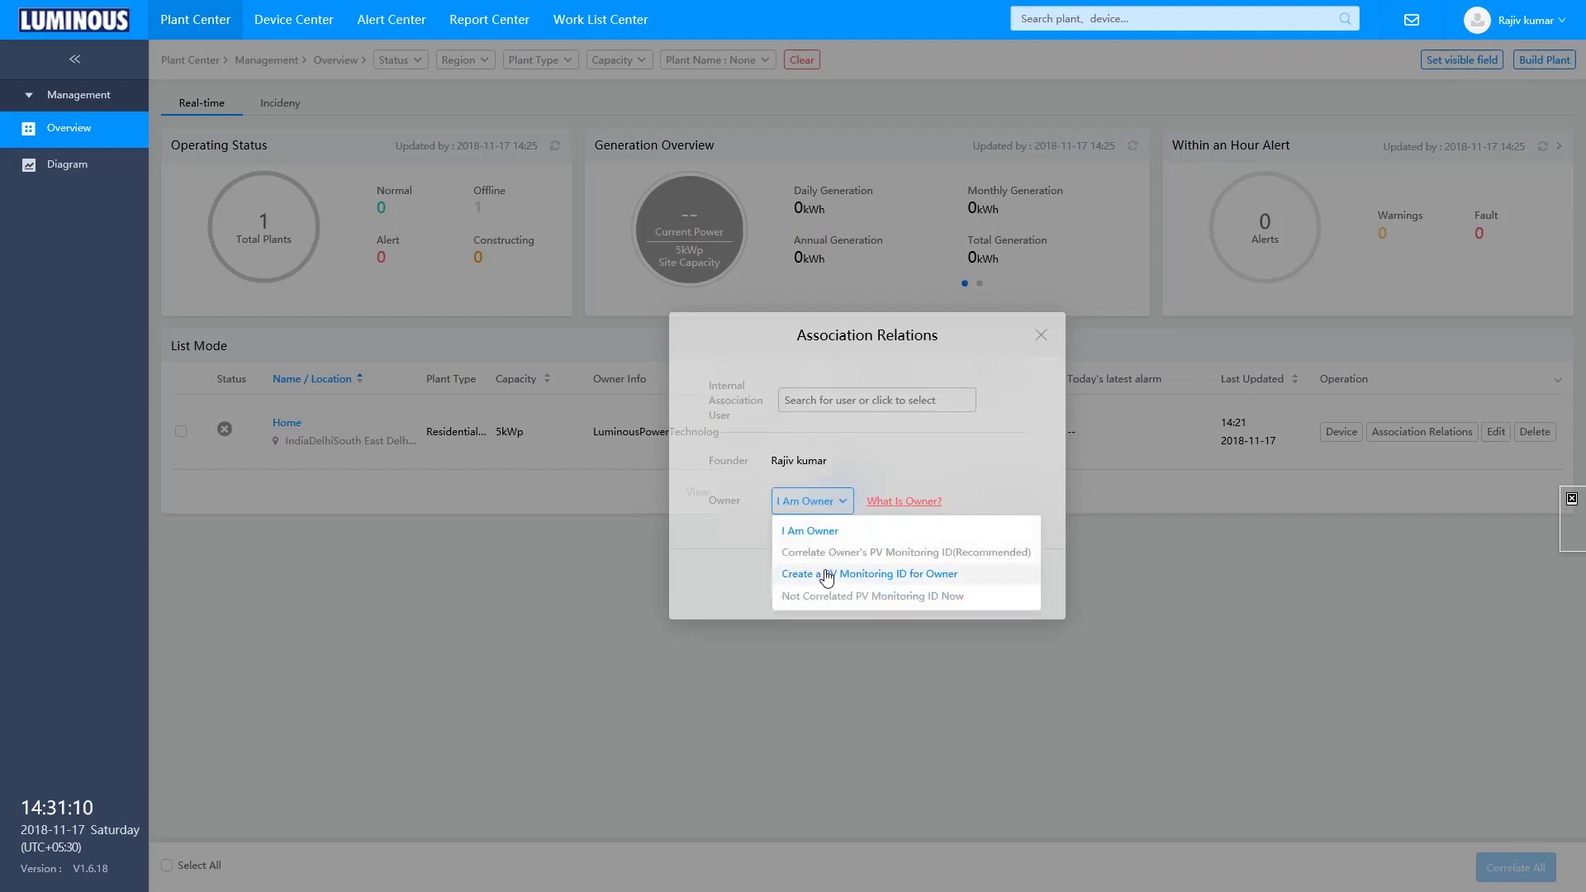
click(790, 548)
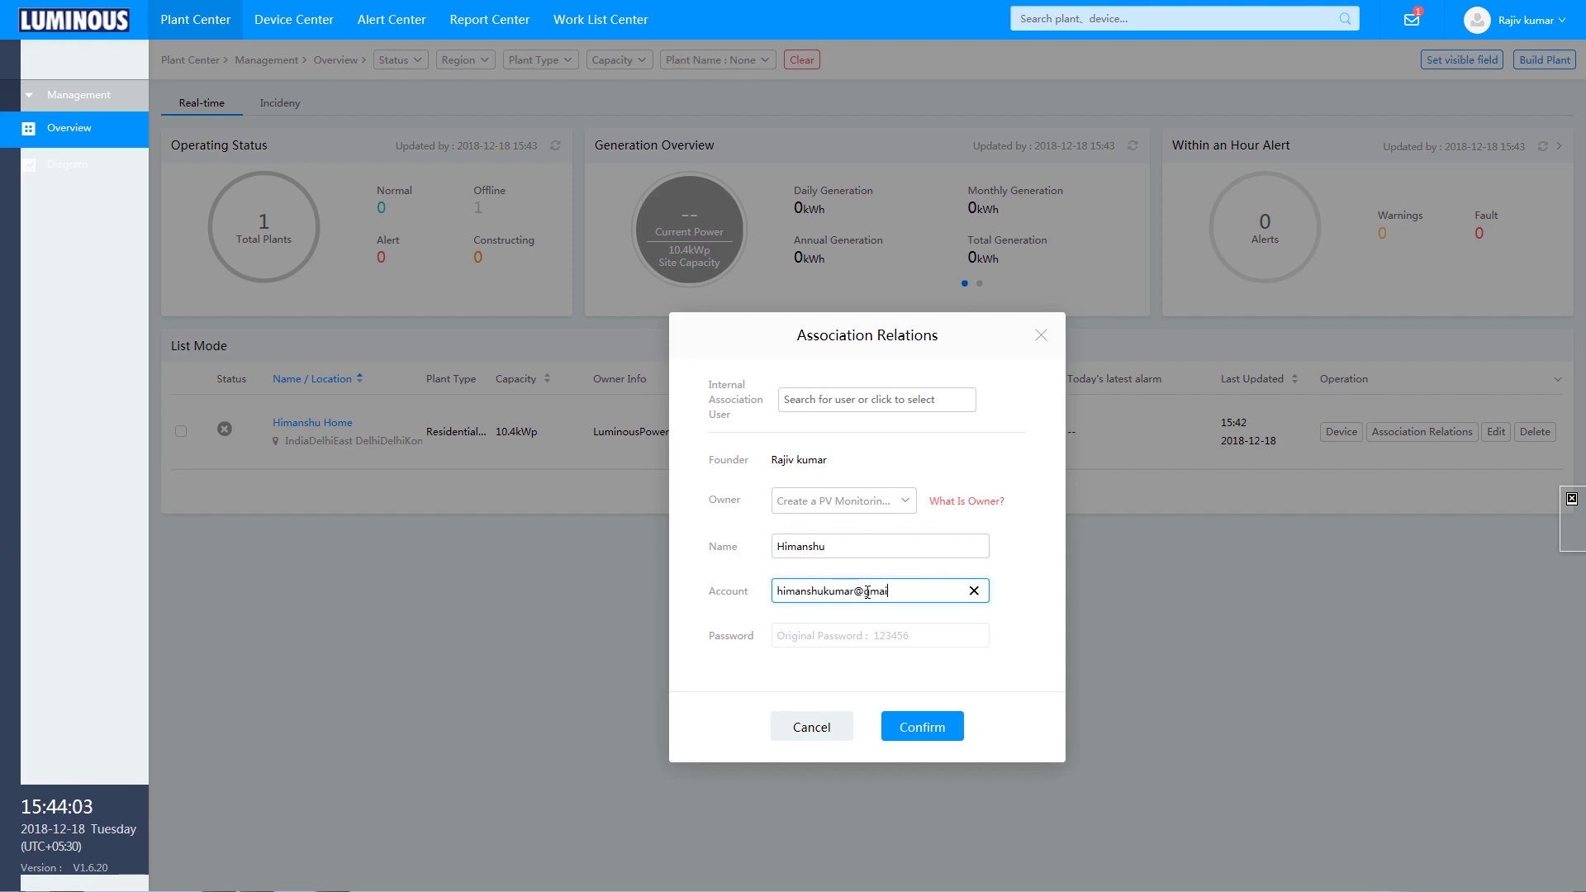
click(923, 738)
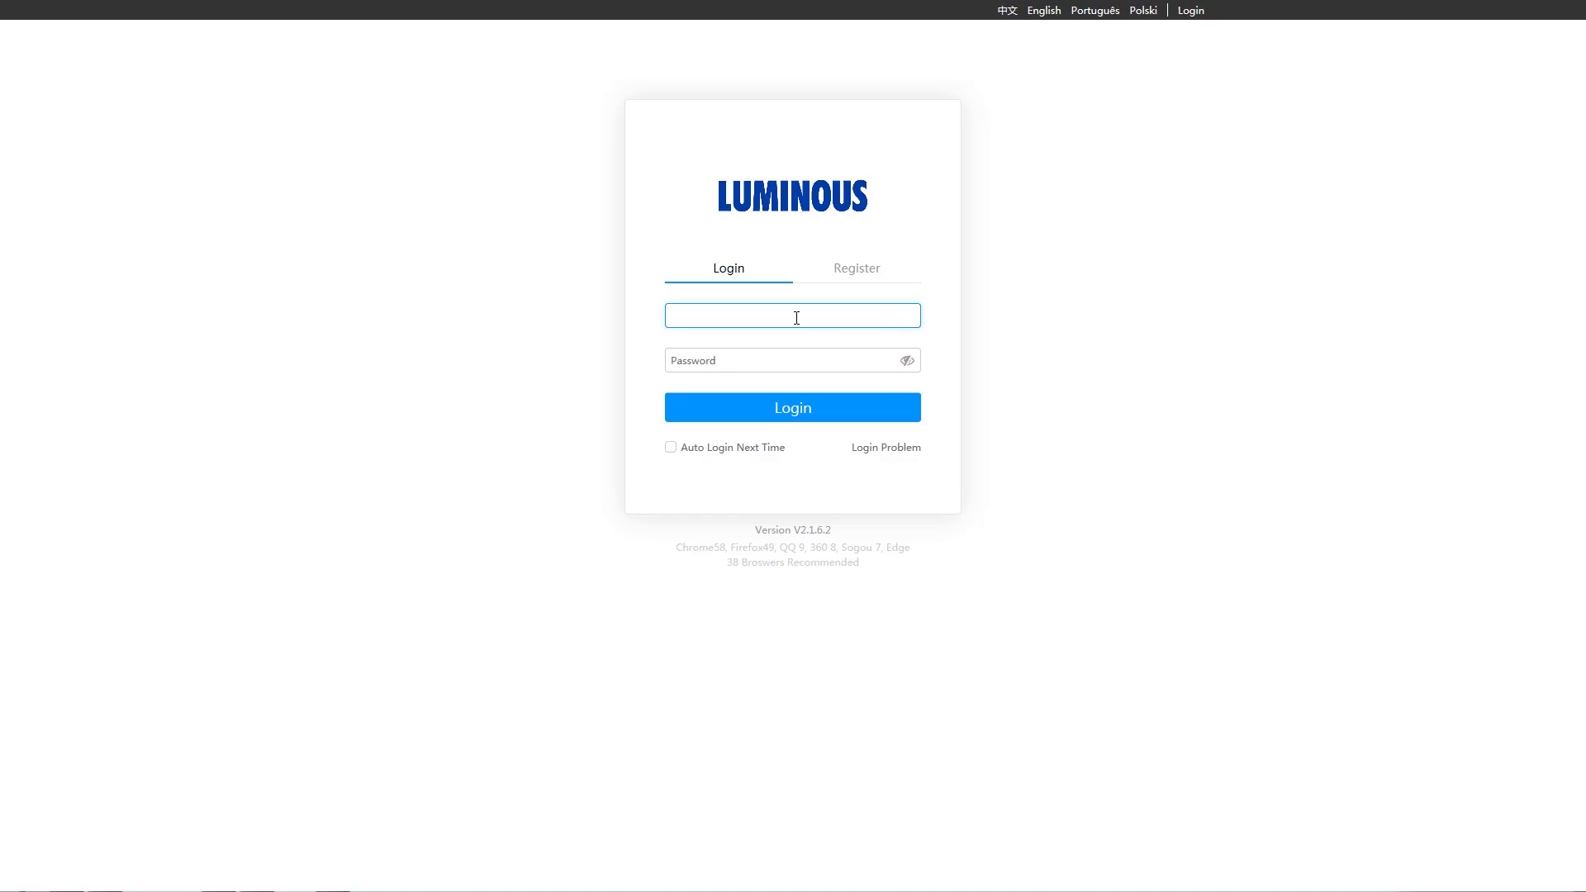
- Sign in as the owner and view the plant's generation chart by Month, then by Year
click(791, 407)
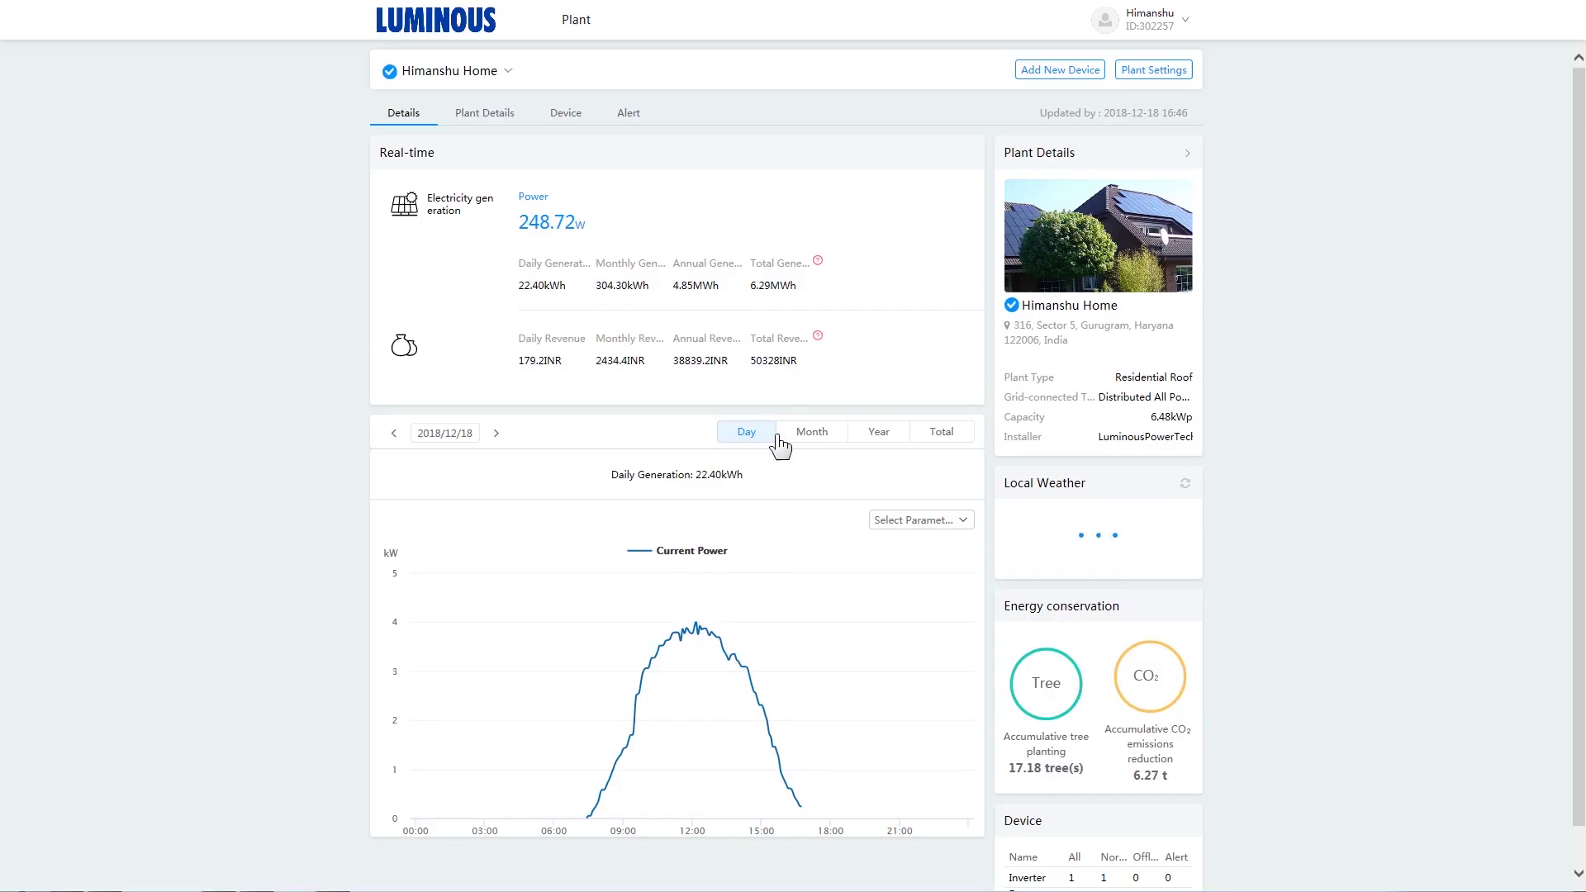
click(814, 438)
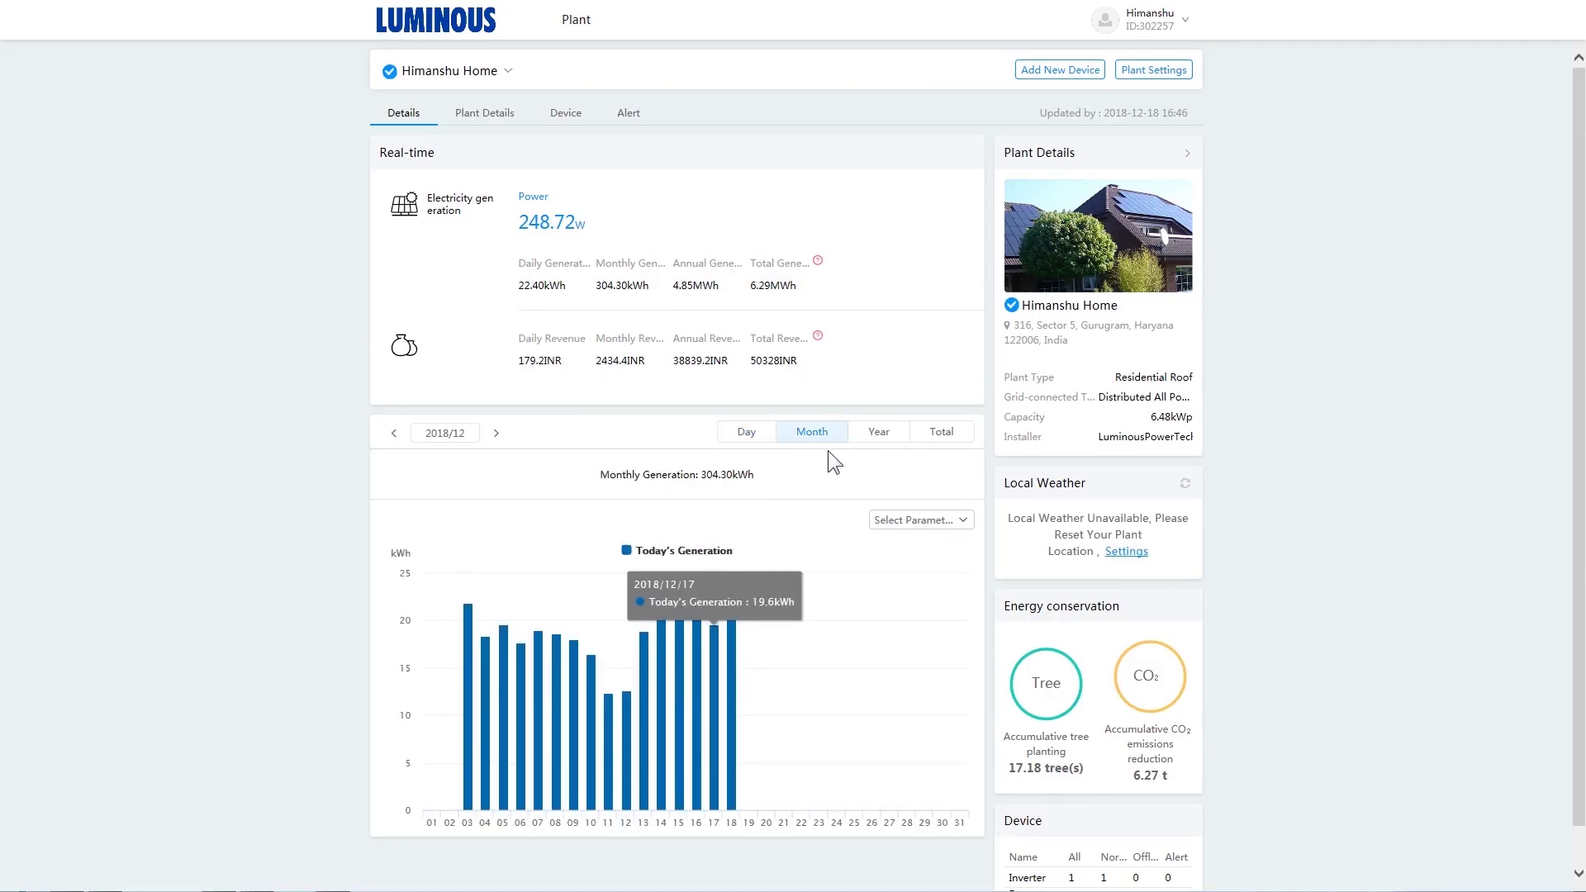
click(888, 440)
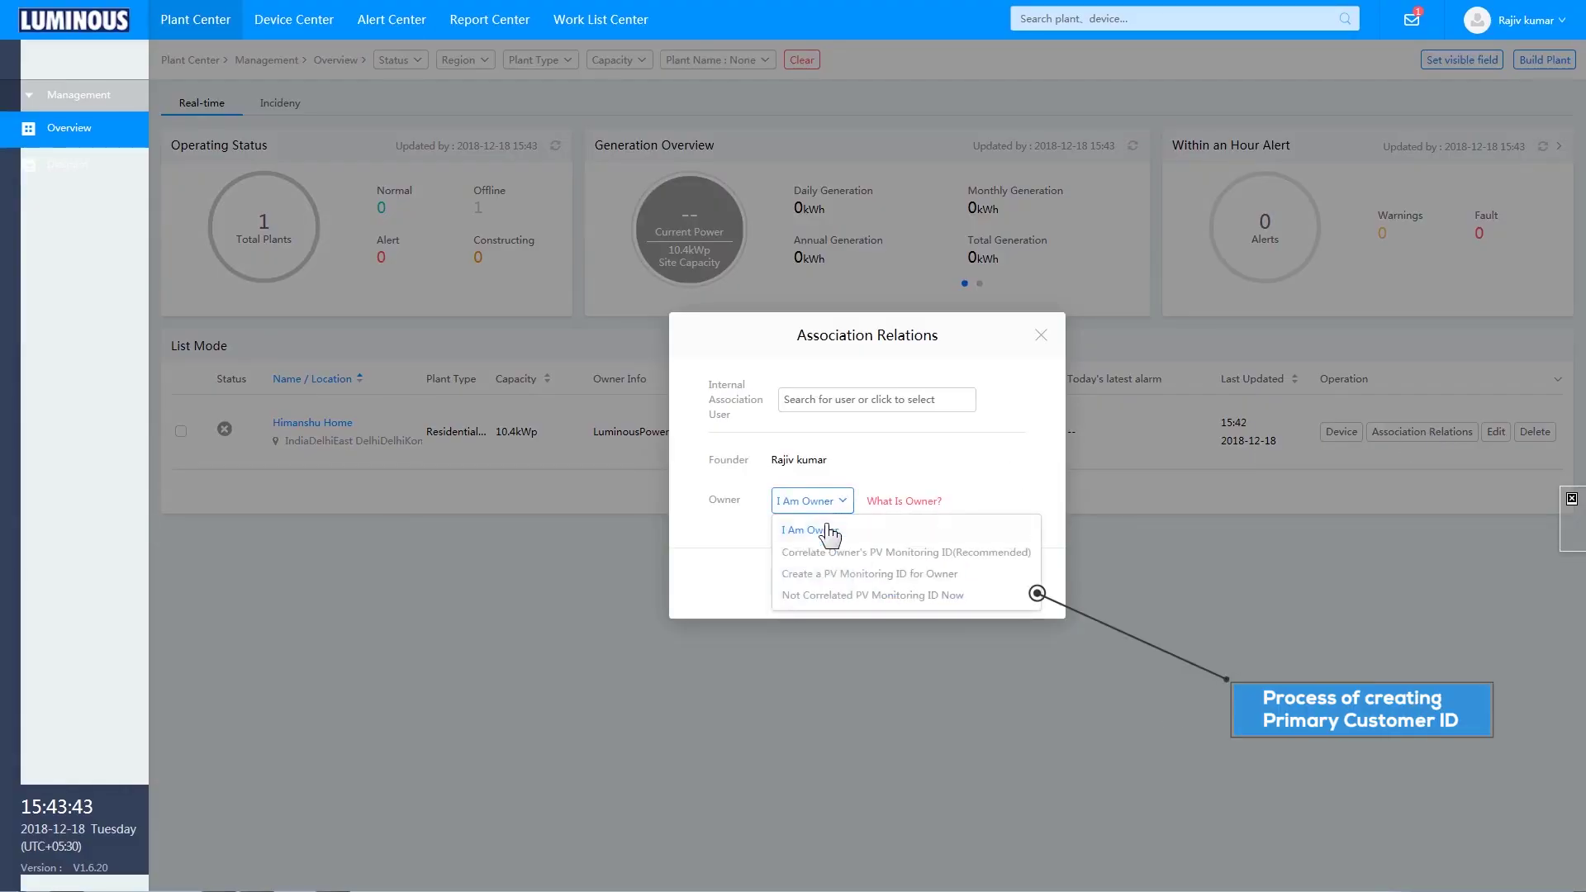
- Create a new owner monitoring account with the owner's name and account e-mail, and confirm
click(819, 574)
click(866, 546)
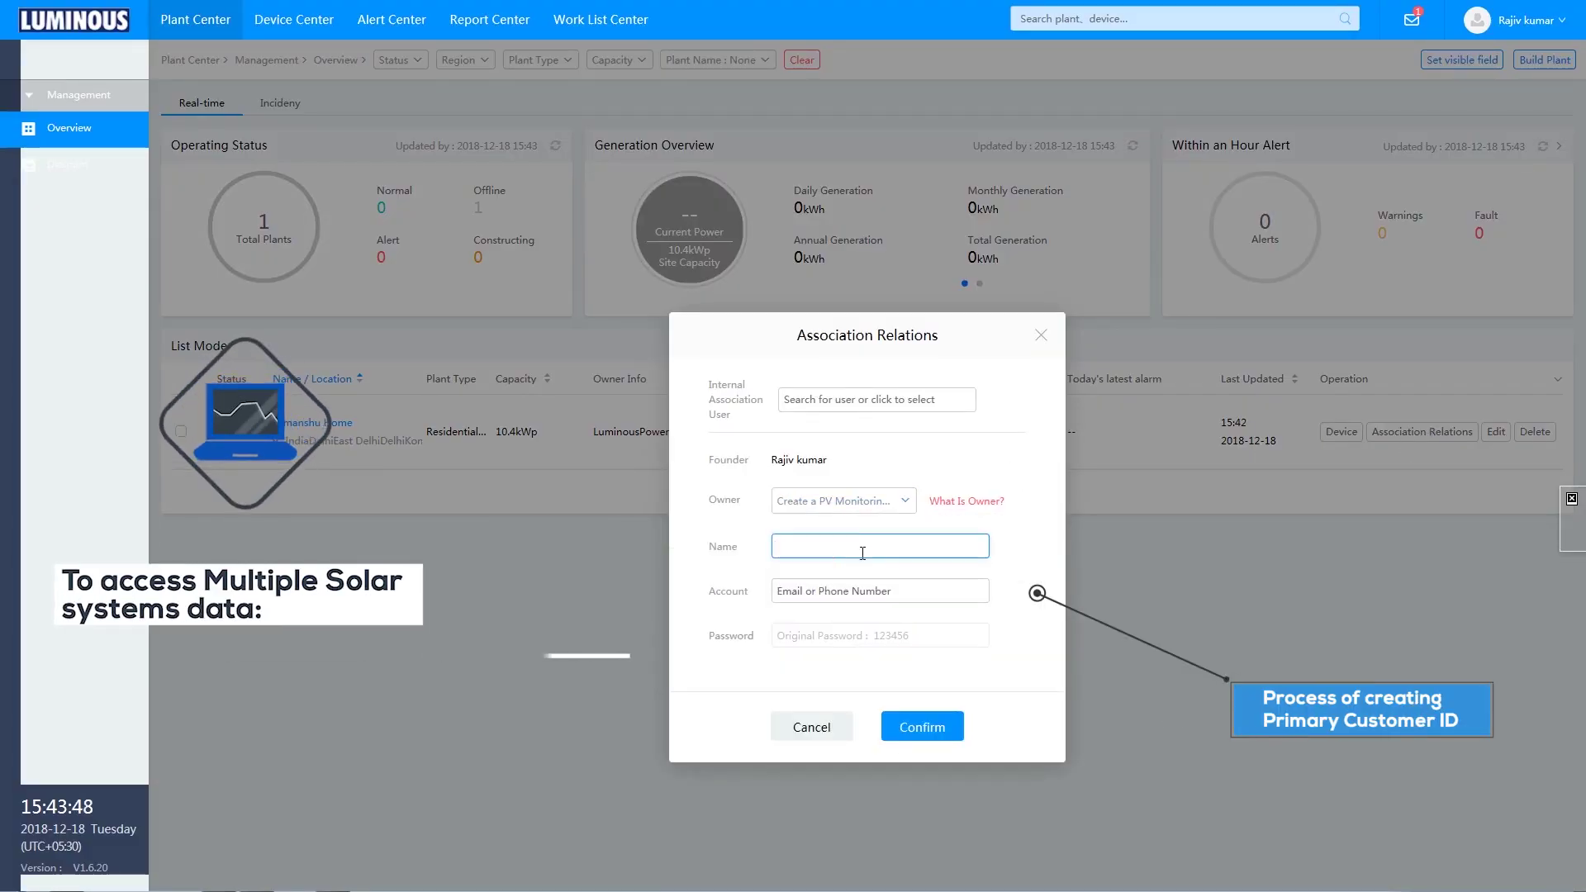
text(Himanshu)
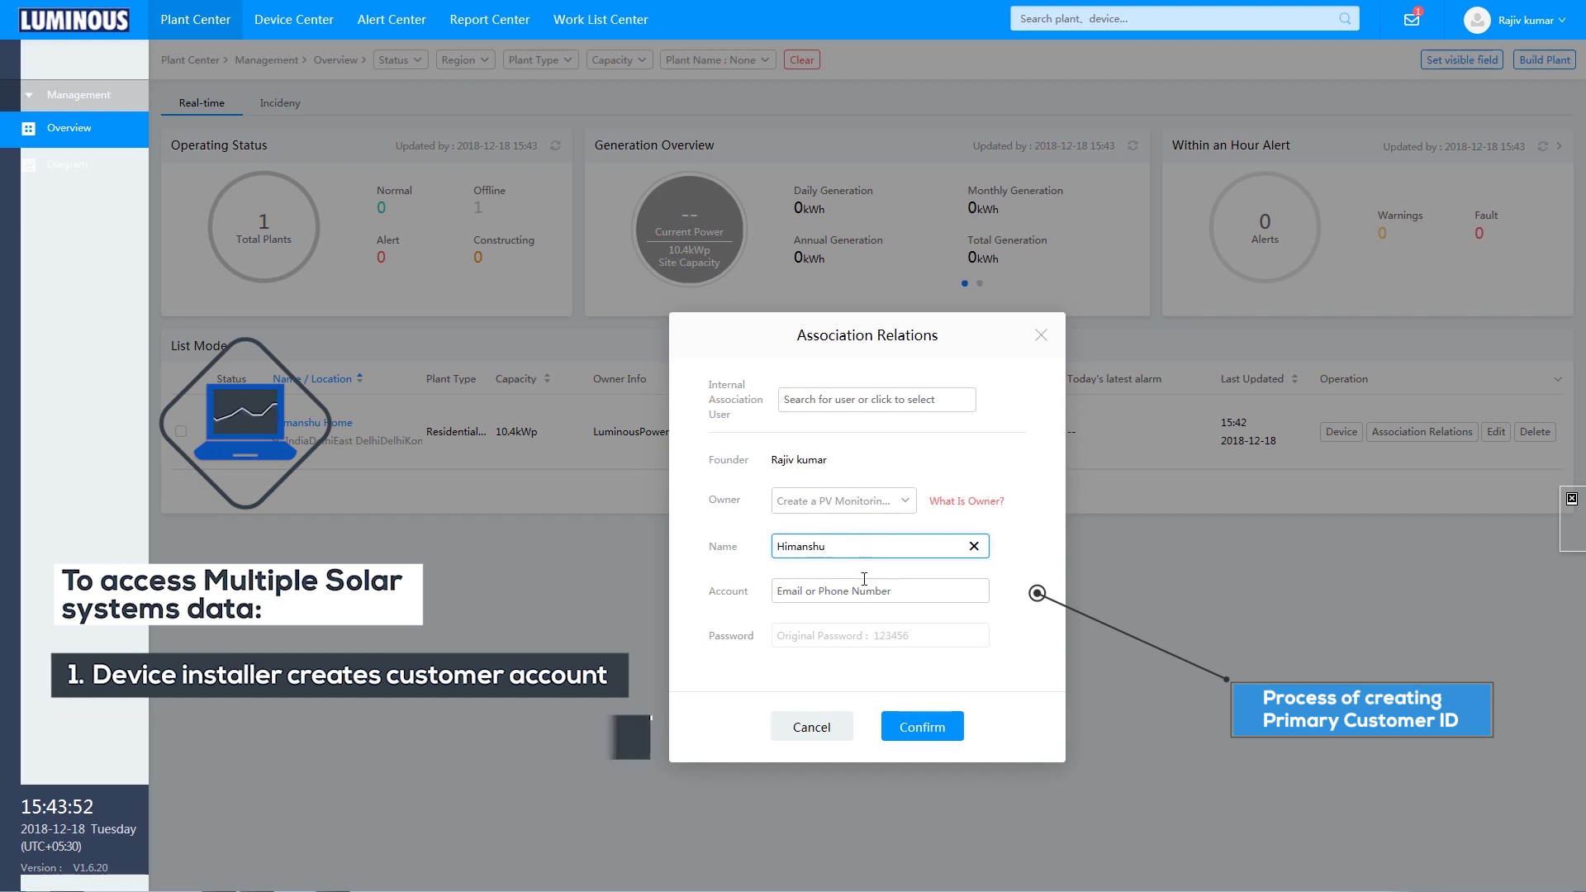
click(867, 590)
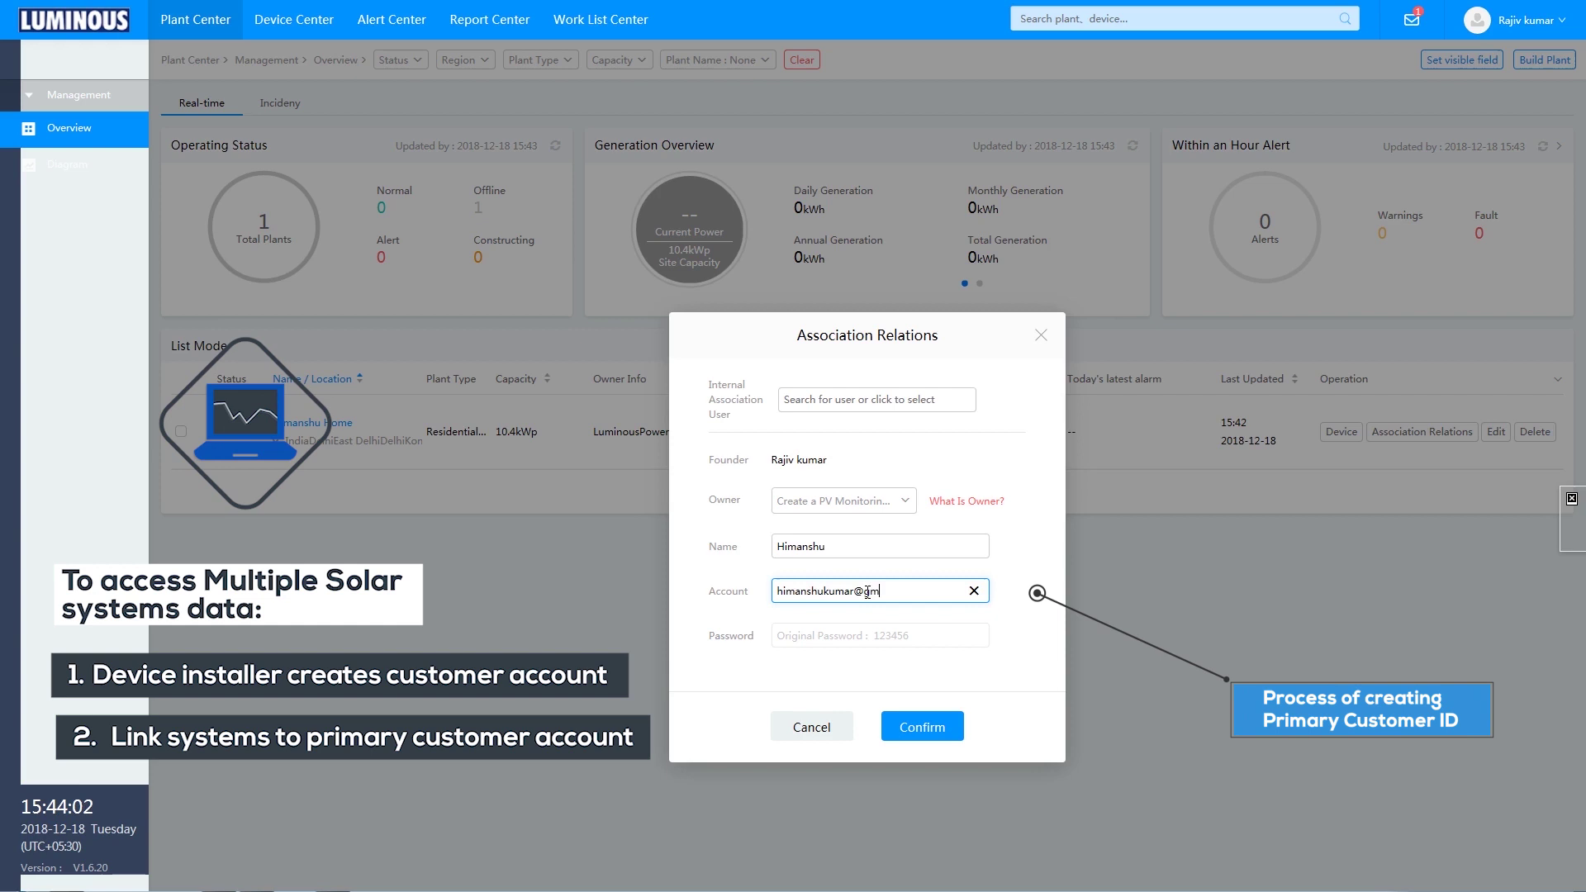
click(921, 727)
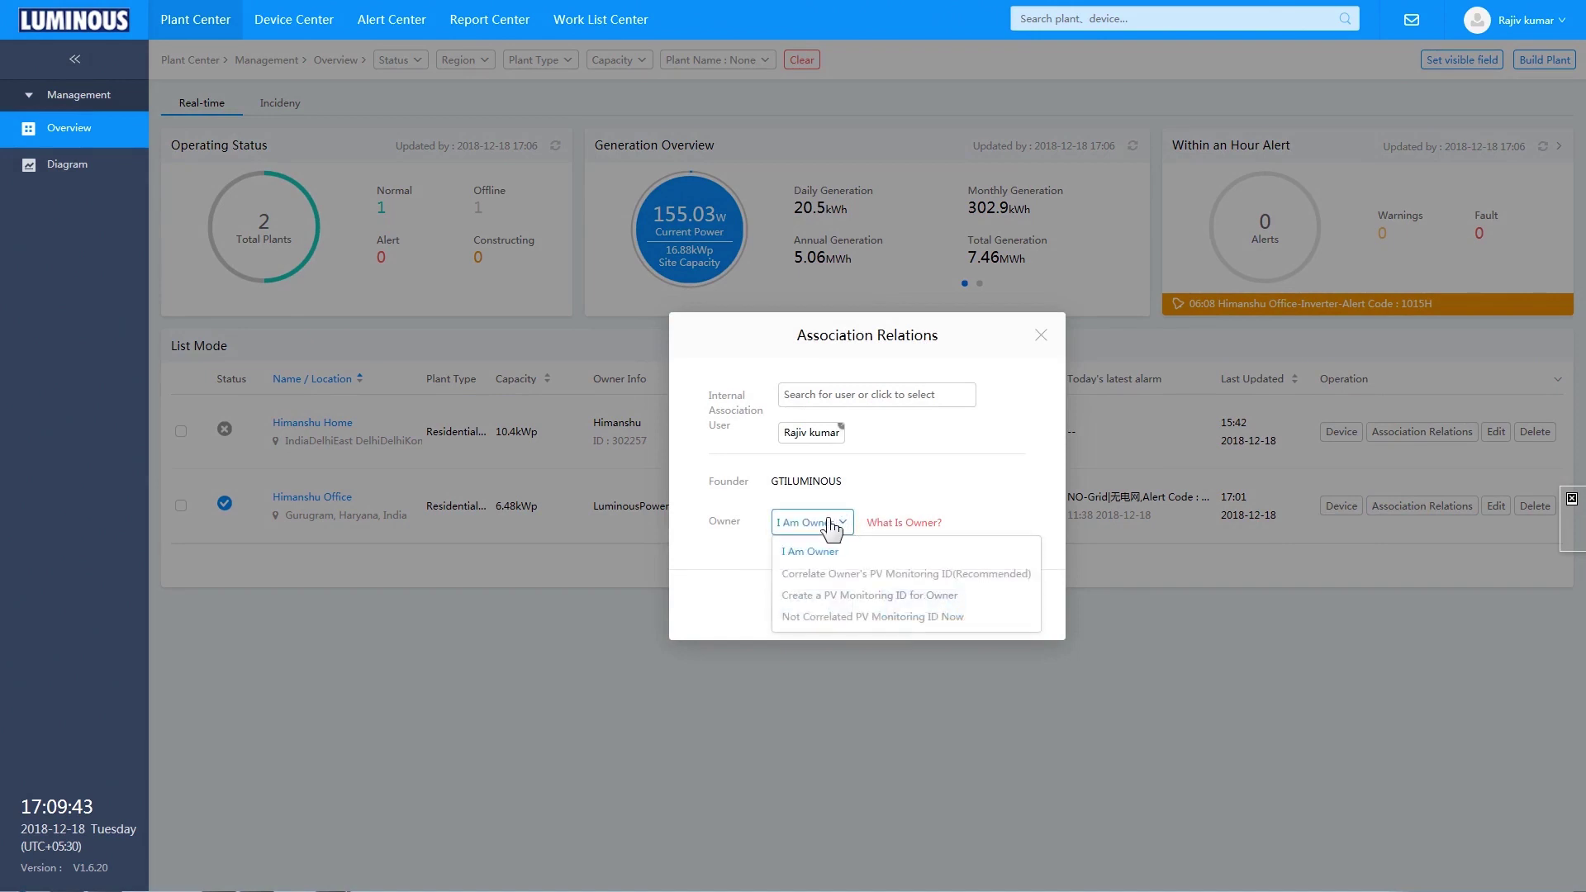
- Link the office plant to the primary customer's existing monitoring ID and dismiss the success message
click(826, 575)
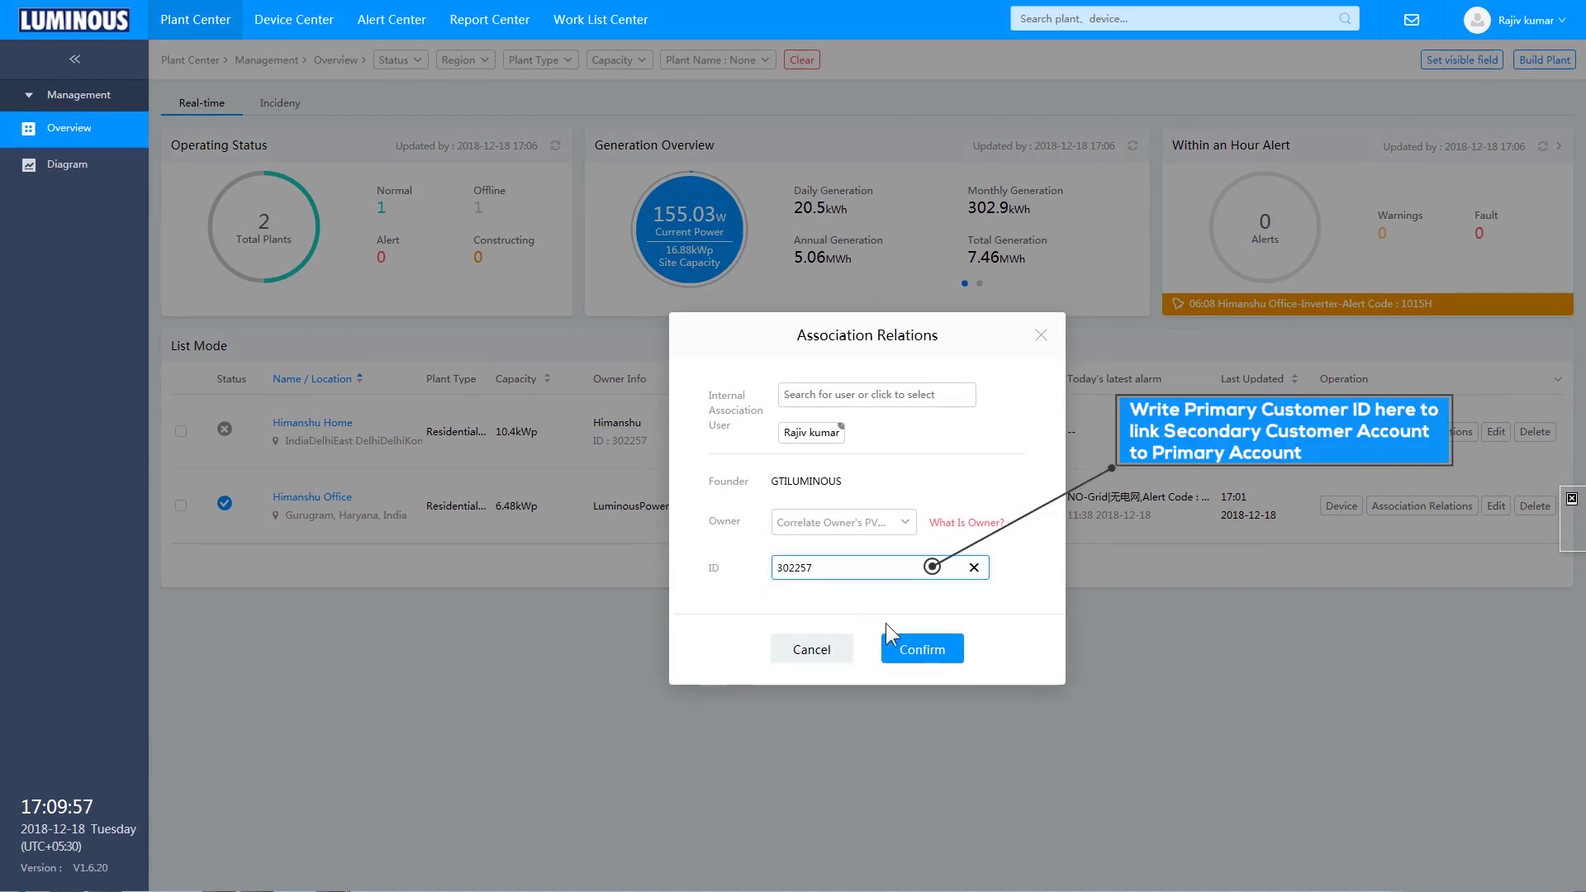
click(924, 653)
click(860, 602)
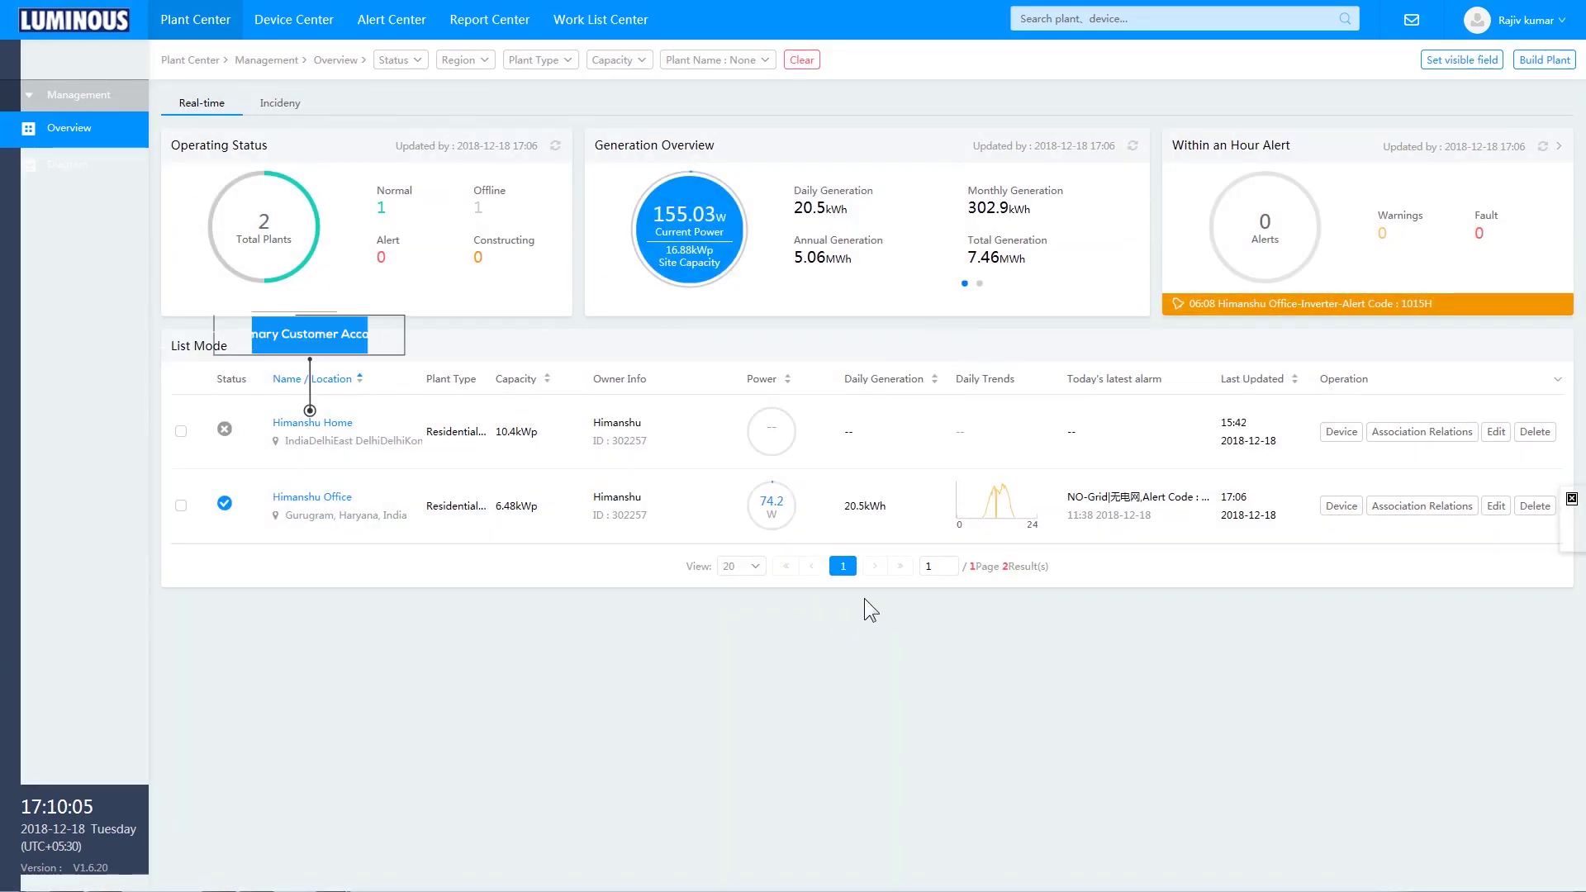